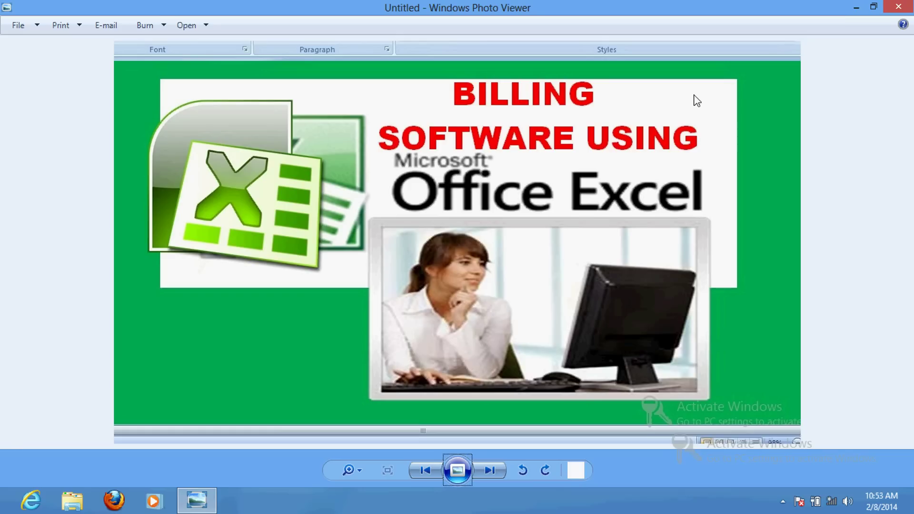
Step: Minimize the photo viewer and open Microsoft Excel with a blank workbook
left_click(855, 8)
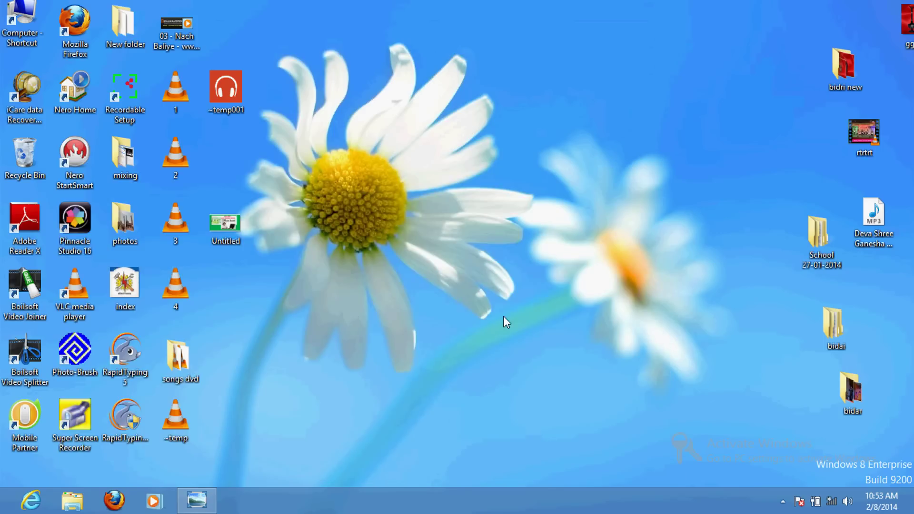
left_click(4, 509)
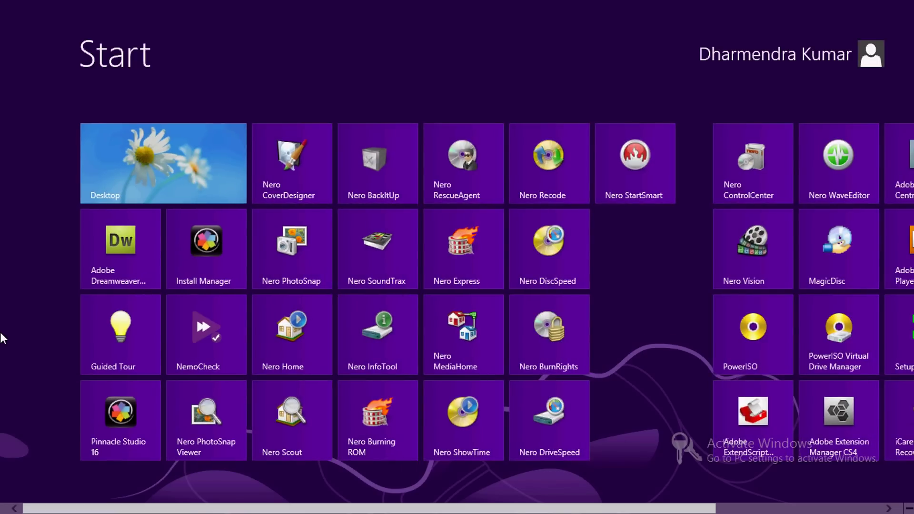
type("M")
left_click(127, 395)
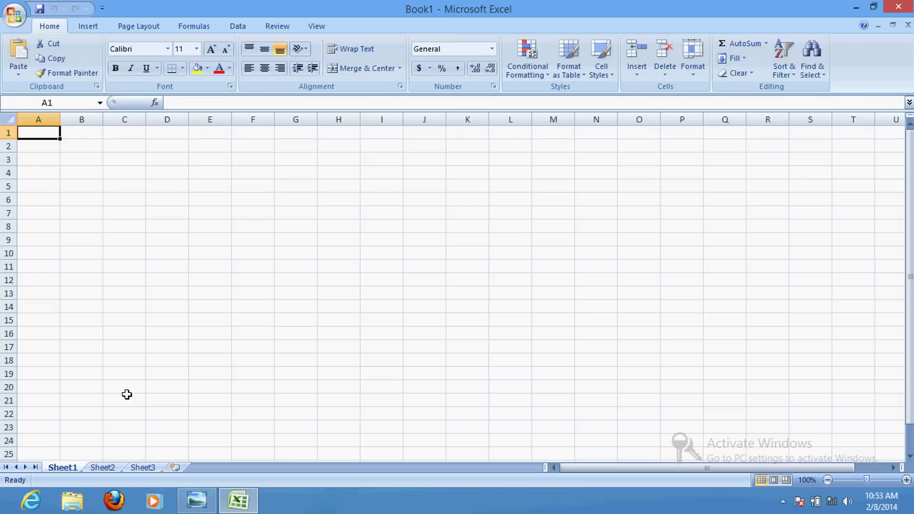
Step: Enter the store title "BIDAR KIRANA STORE" in cell H2
left_click(381, 146)
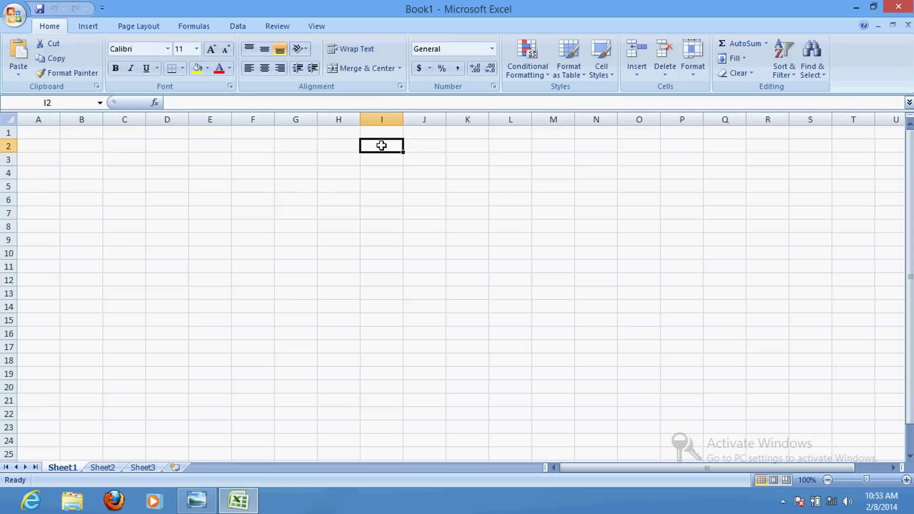
left_click_drag(336, 142, 546, 149)
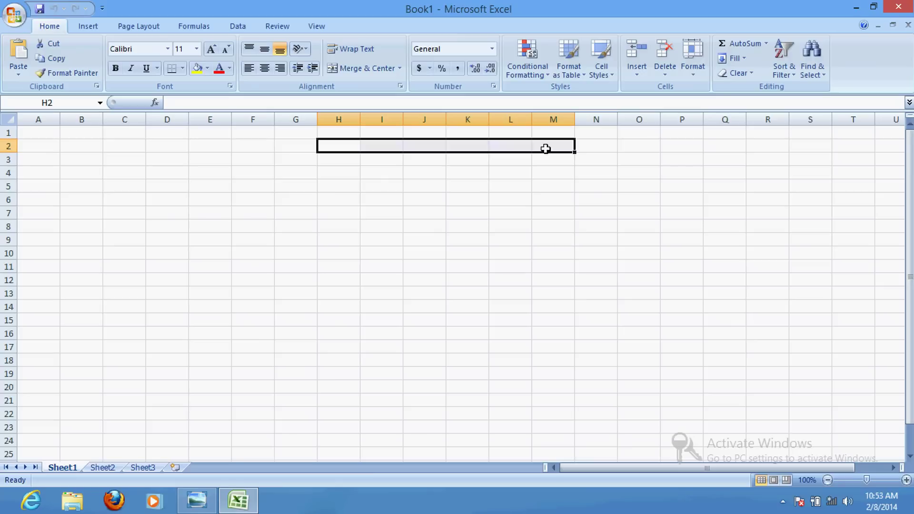
type("BIDAR")
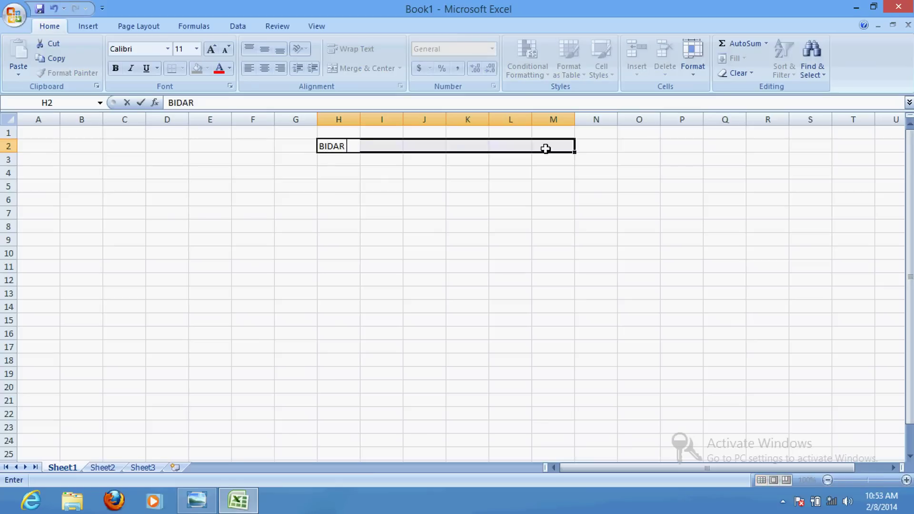
type(" KIRAN")
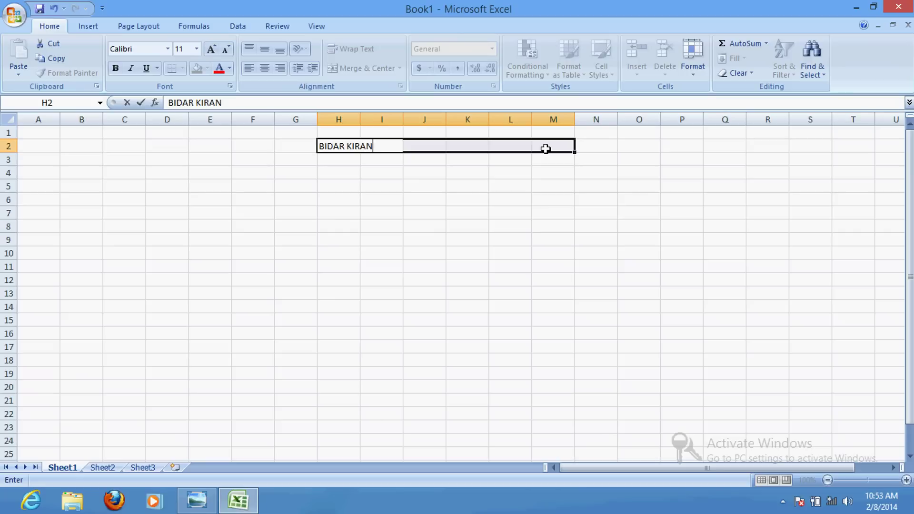
type("A STORE")
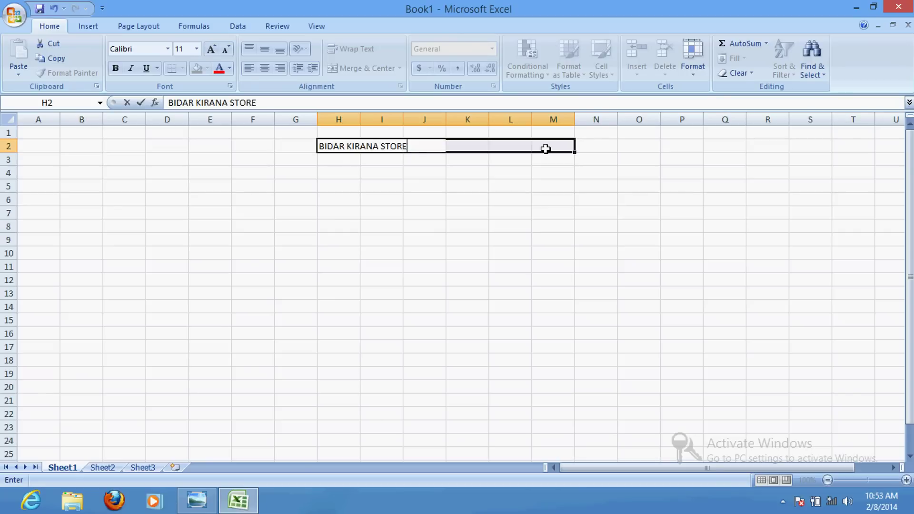
Step: Make the store title text in H2 bold and enlarge it to font size 24
left_click_drag(419, 146, 318, 147)
left_click(115, 67)
left_click(211, 49)
left_click(211, 50)
left_click(211, 49)
left_click(212, 50)
left_click(211, 50)
left_click(212, 50)
left_click(211, 49)
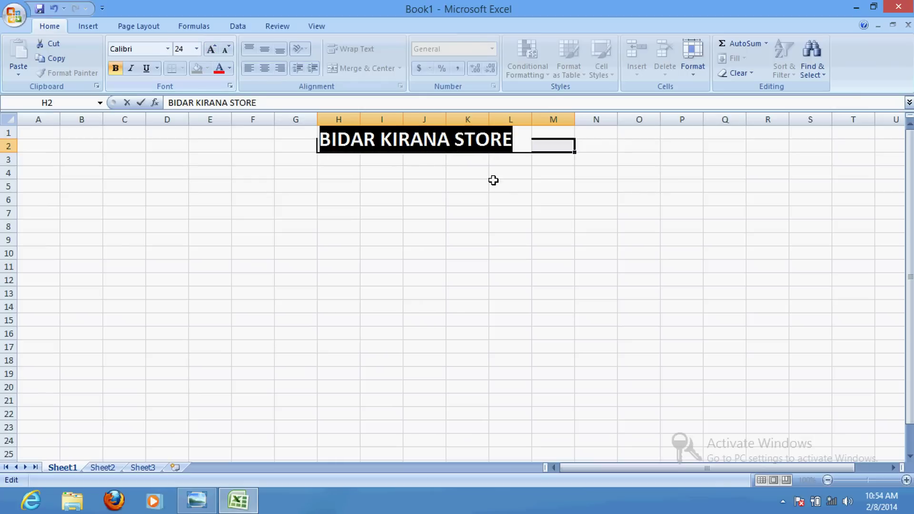
left_click(619, 189)
Step: Fill the title cells H2 to L2 with the standard orange color
left_click(519, 158)
left_click_drag(519, 158, 329, 154)
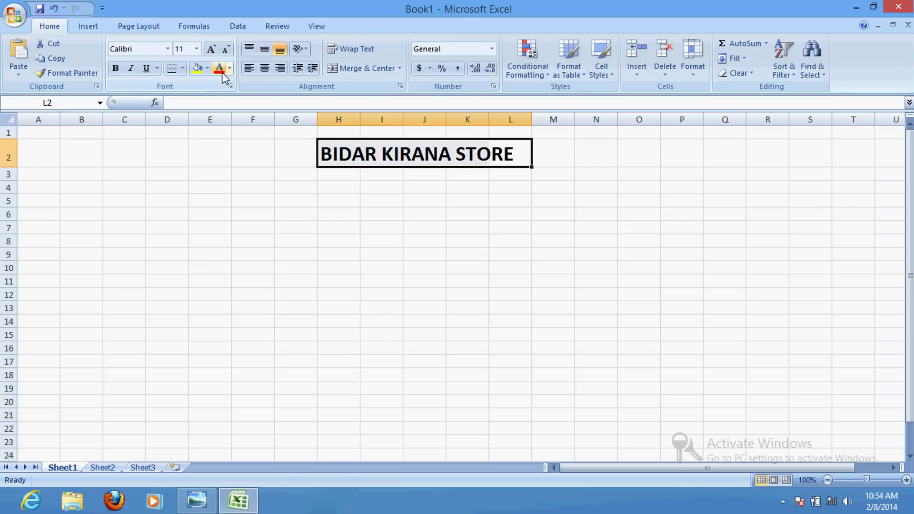
left_click(207, 68)
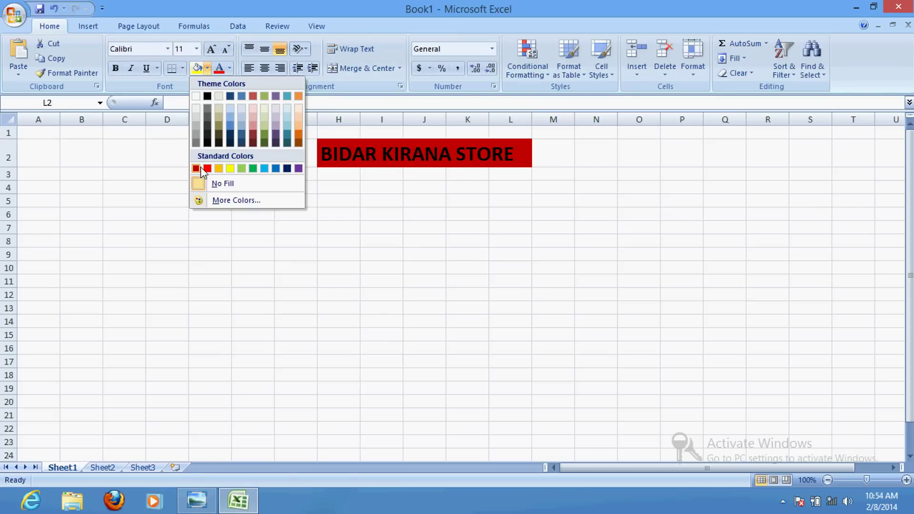
left_click(222, 168)
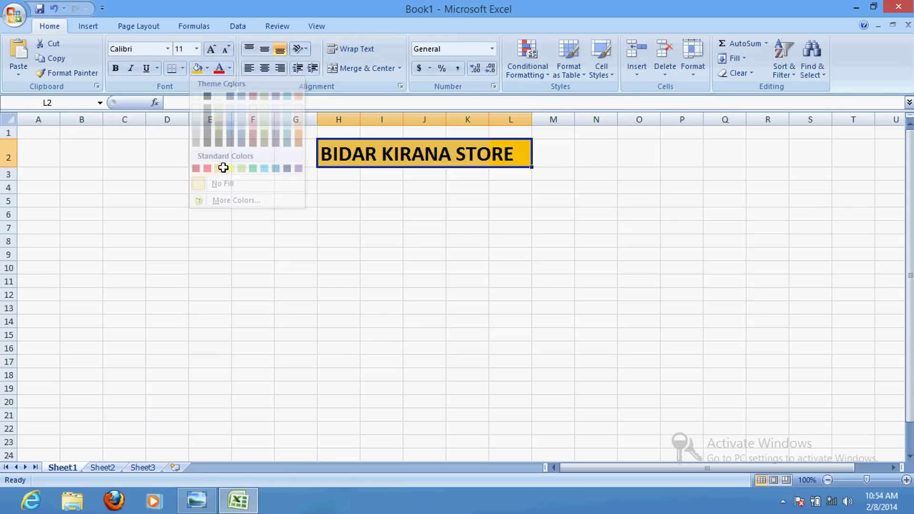
left_click(557, 154)
Step: Enter the store's full address in cell G3, directly below the title
left_click(424, 175)
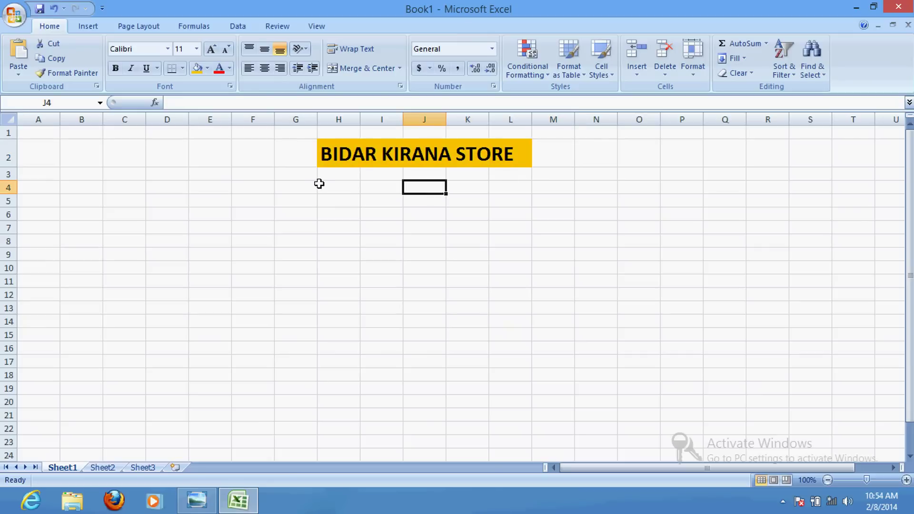
left_click_drag(295, 175, 583, 176)
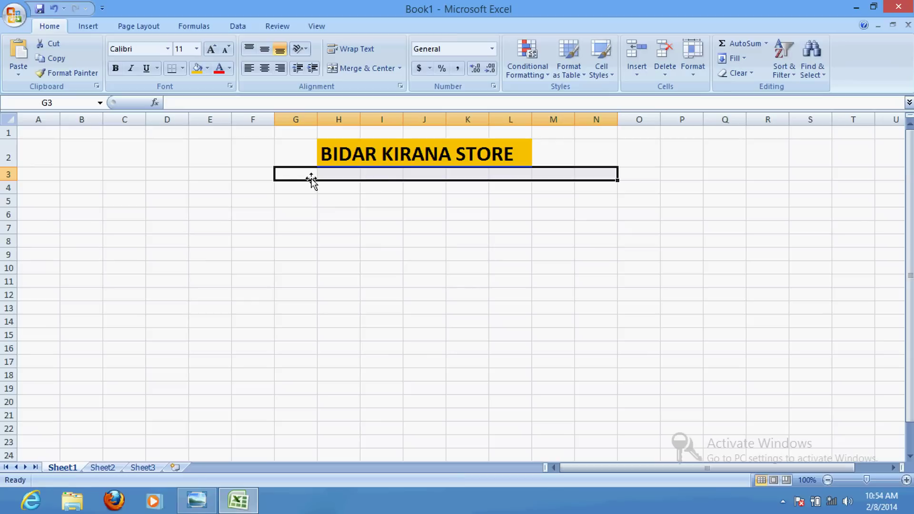
left_click(290, 174)
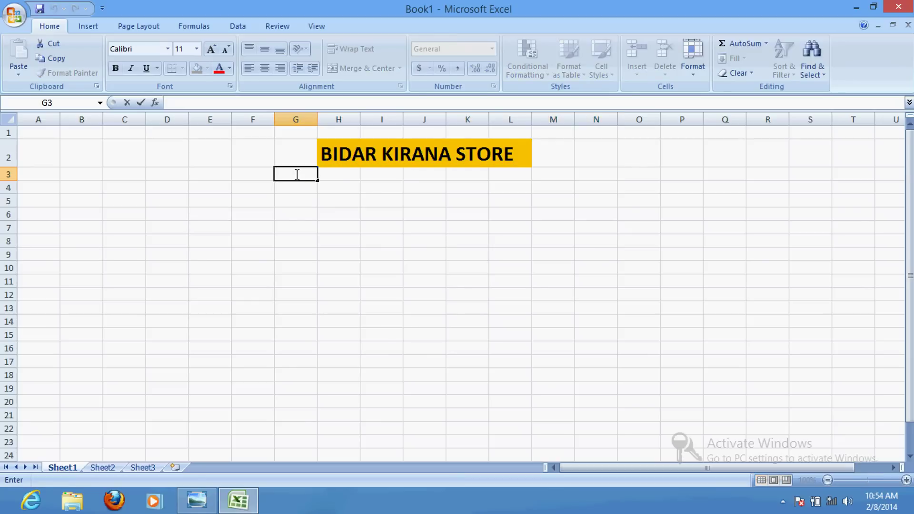
left_click(376, 173)
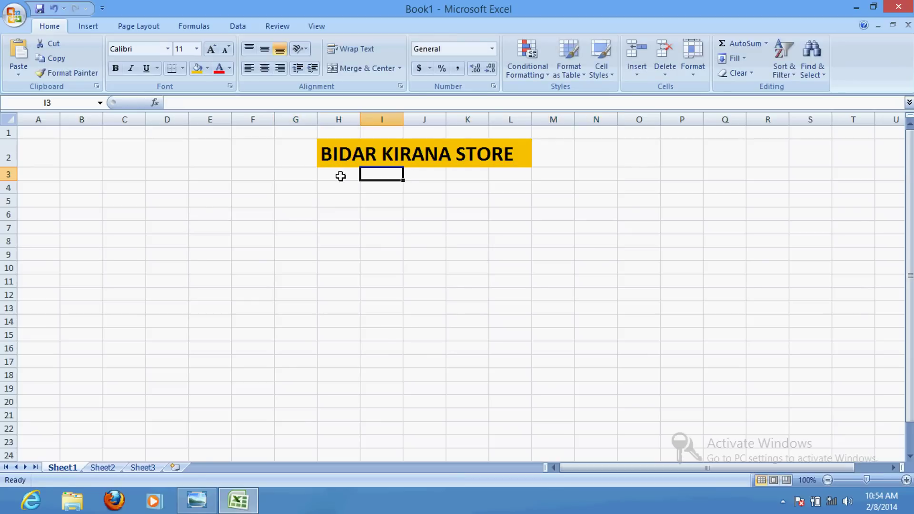
left_click_drag(292, 175, 537, 171)
type("M")
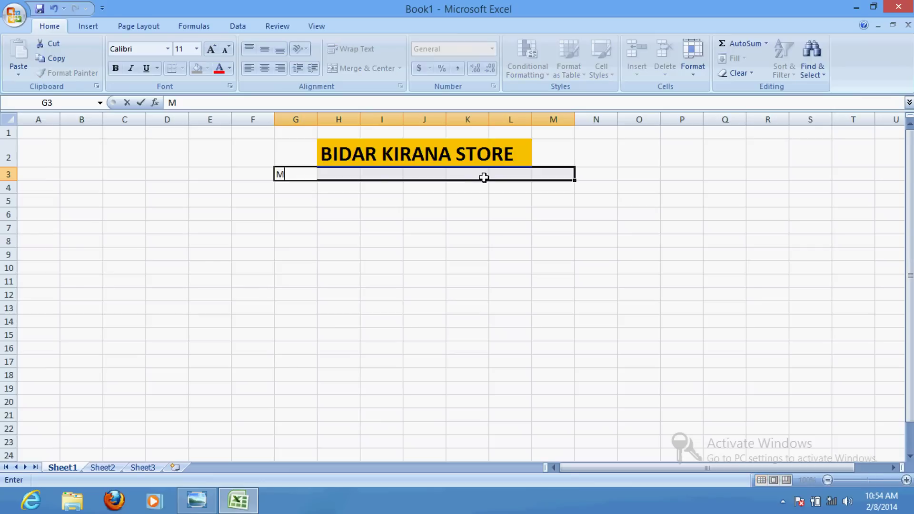
type("AILOOR CROSS")
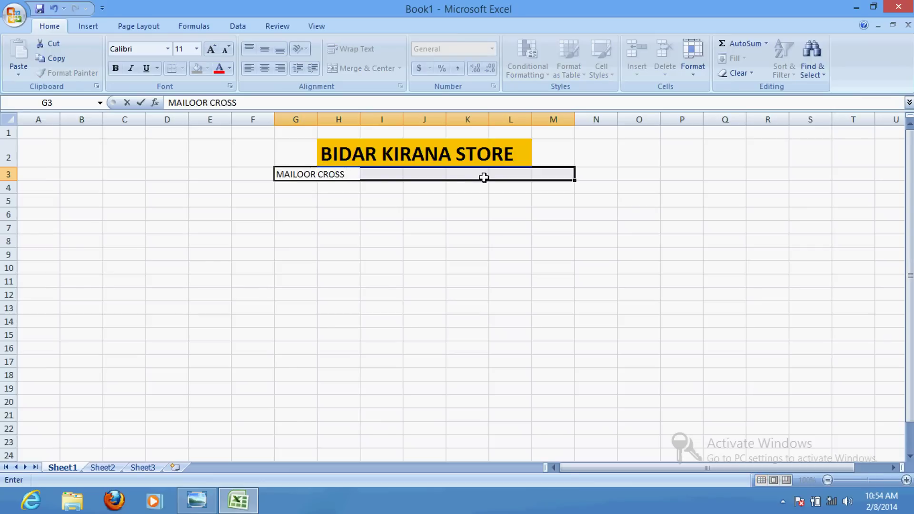
type(" , OPP")
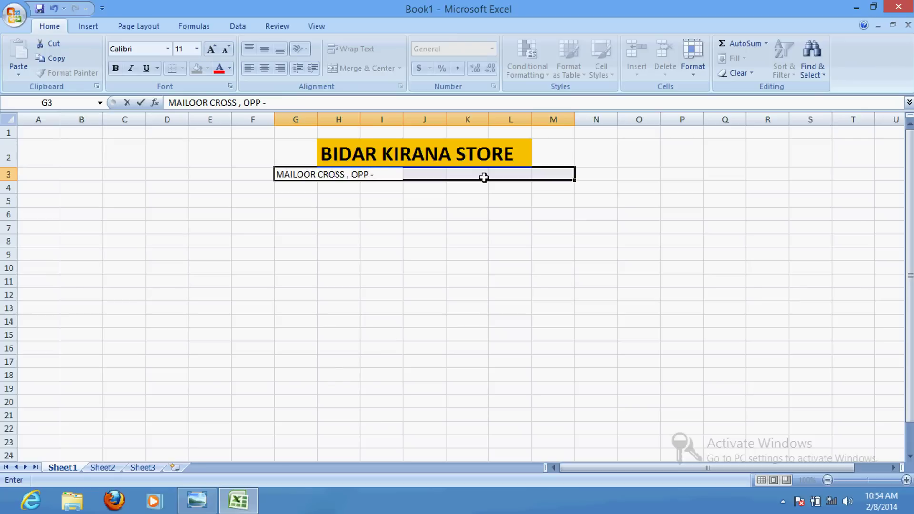
type(" - UDUPI ")
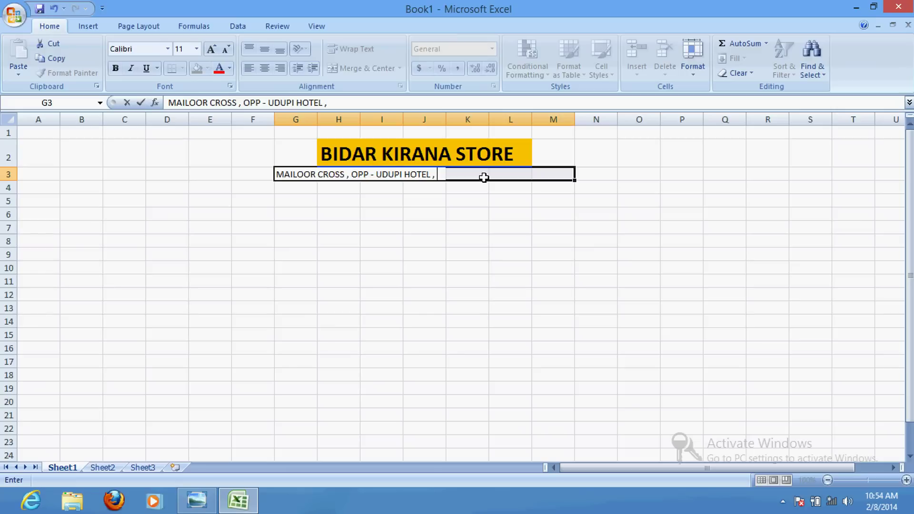
type("HOTEL , 2ND STAGE , BIDAR")
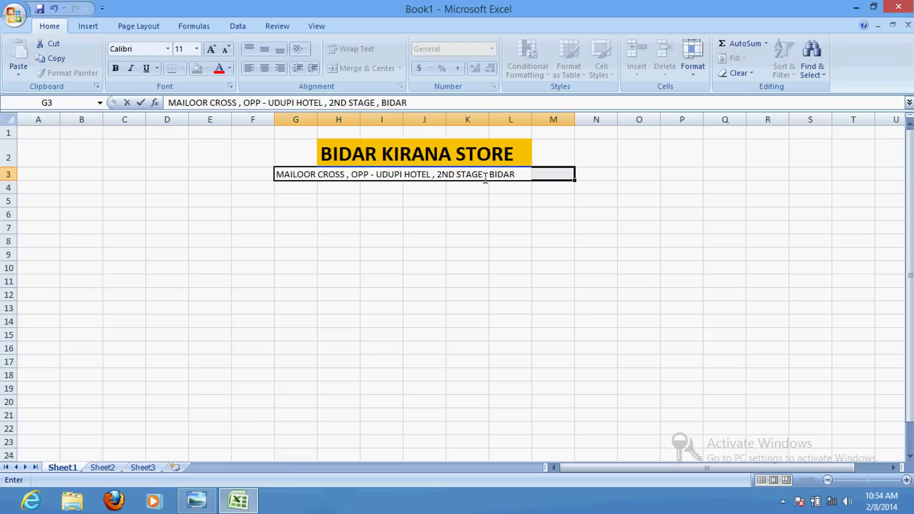
type(" , KARNATAKA")
left_click(645, 204)
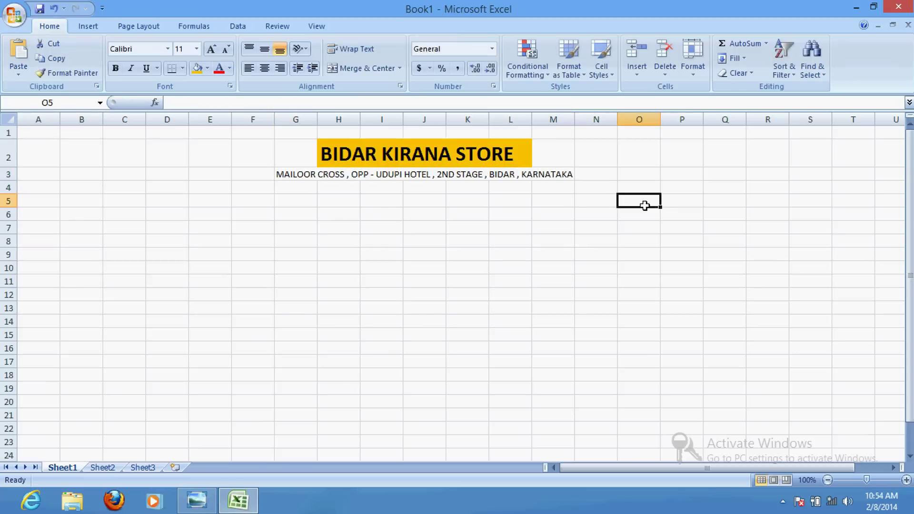
Step: Format the address row F3 to N3 as bold, size 12, with a light green fill
left_click_drag(261, 176, 597, 174)
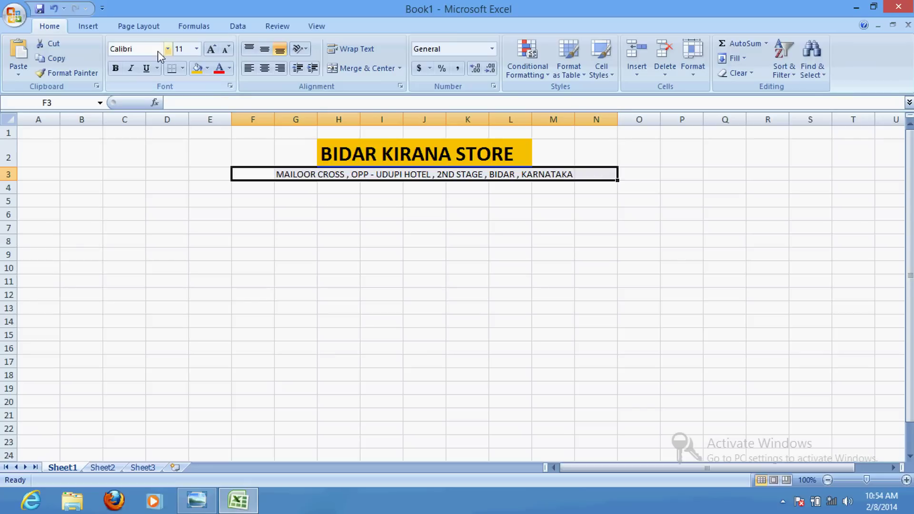
left_click(115, 68)
left_click(211, 49)
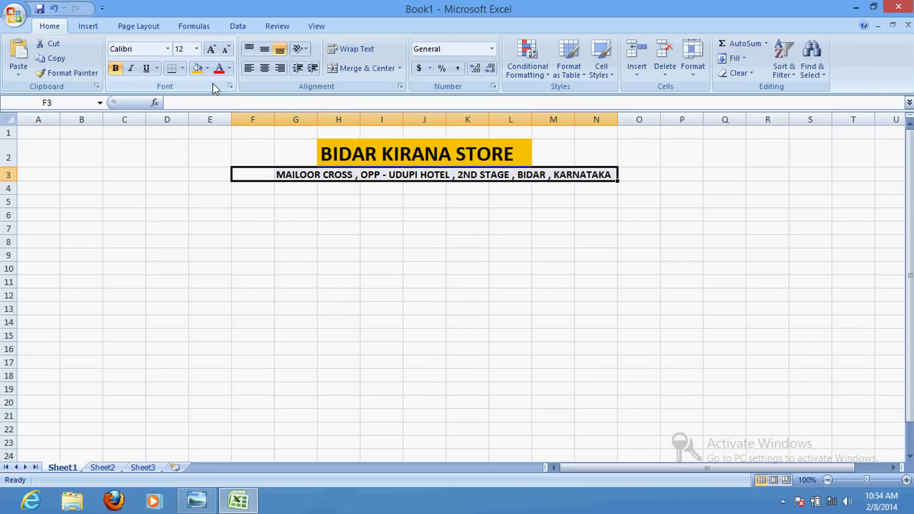
left_click(207, 68)
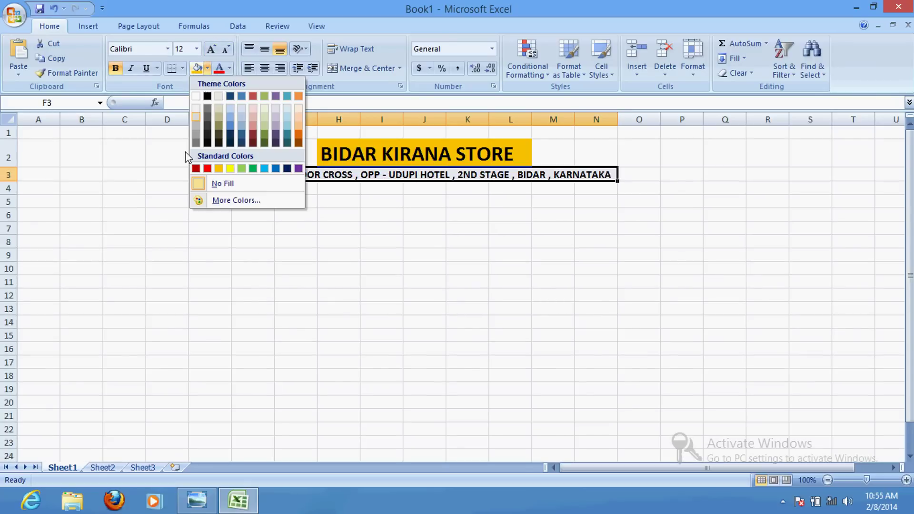
left_click(242, 169)
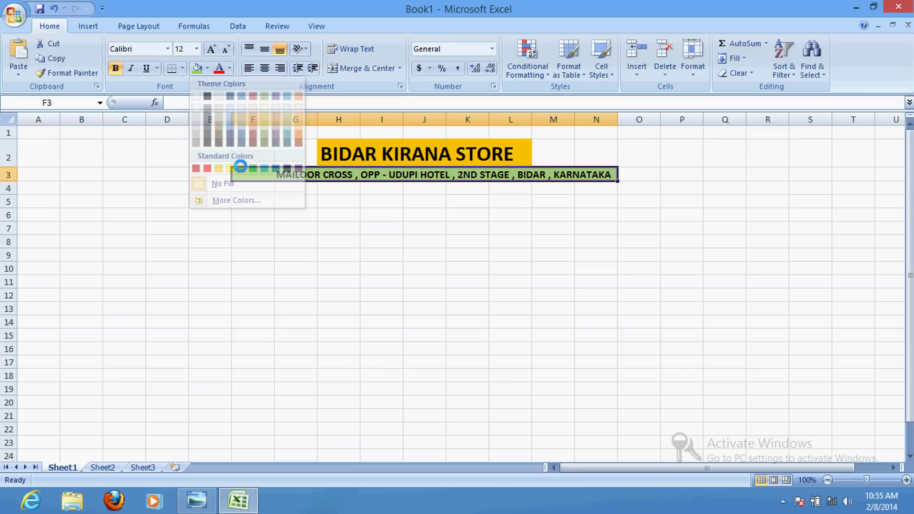
left_click(639, 186)
Step: Enter the headings SL.NO in B5 and PARTICULARS in E5, and widen column E to fit its heading
left_click(325, 216)
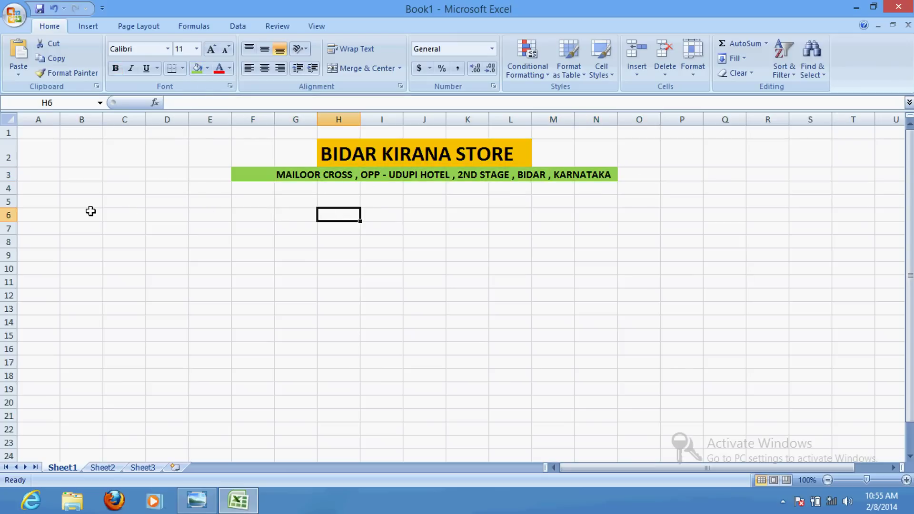
left_click(74, 204)
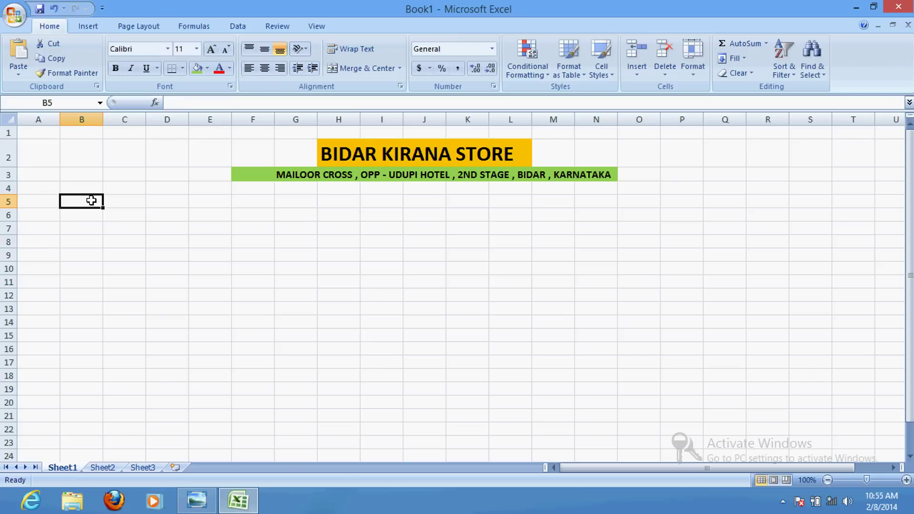
type("SL.NO")
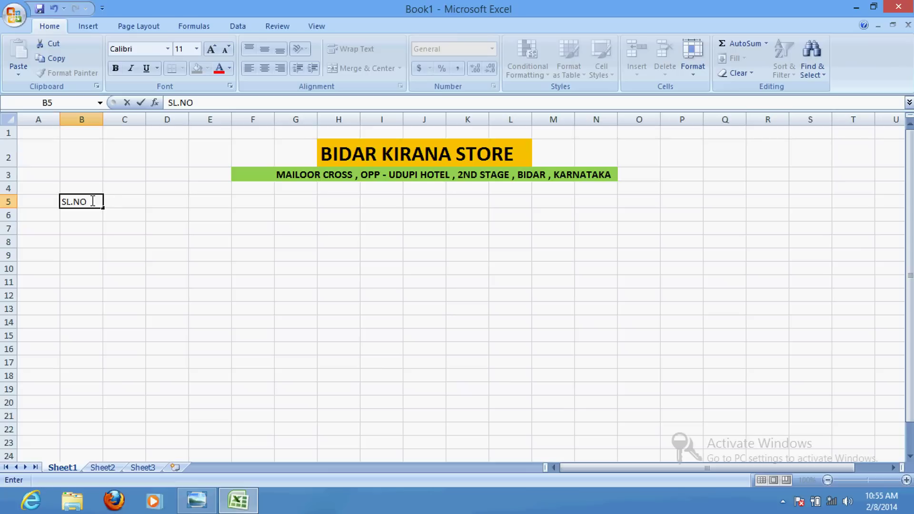
left_click(202, 200)
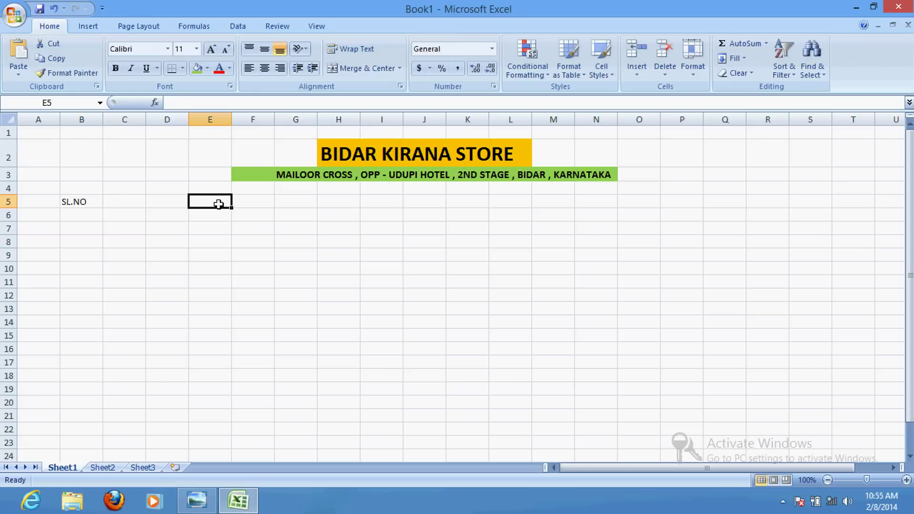
type("PARTICULARS")
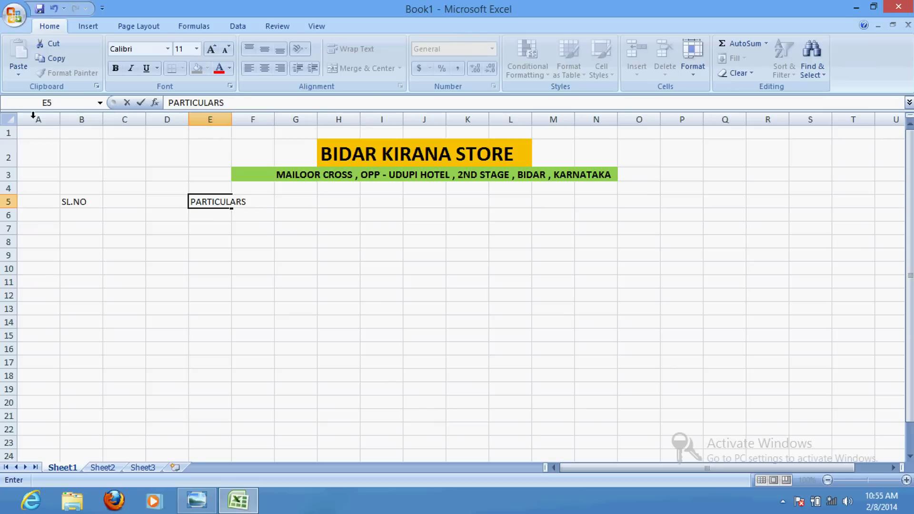
left_click(227, 120)
left_click_drag(230, 121, 255, 122)
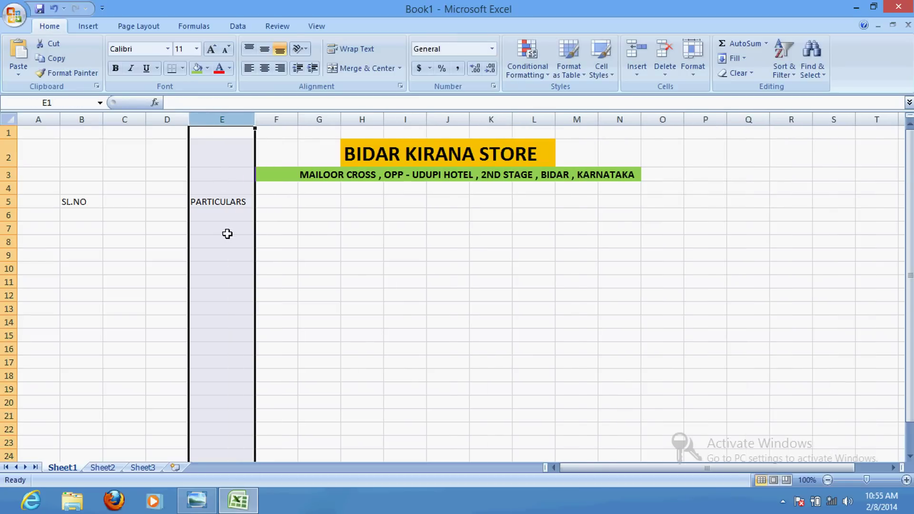
Step: Enter the headings RATE in H5 and QUANTITY in K5
left_click(362, 204)
type("RATE")
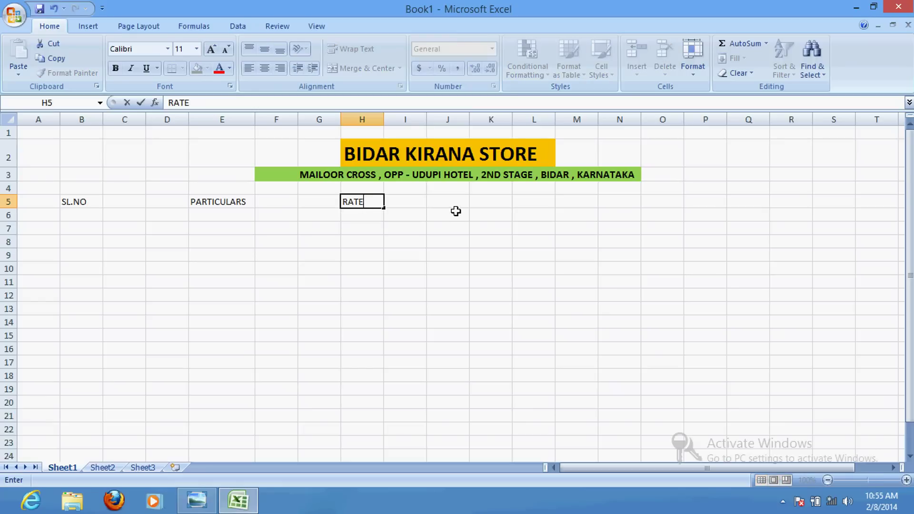
left_click(483, 206)
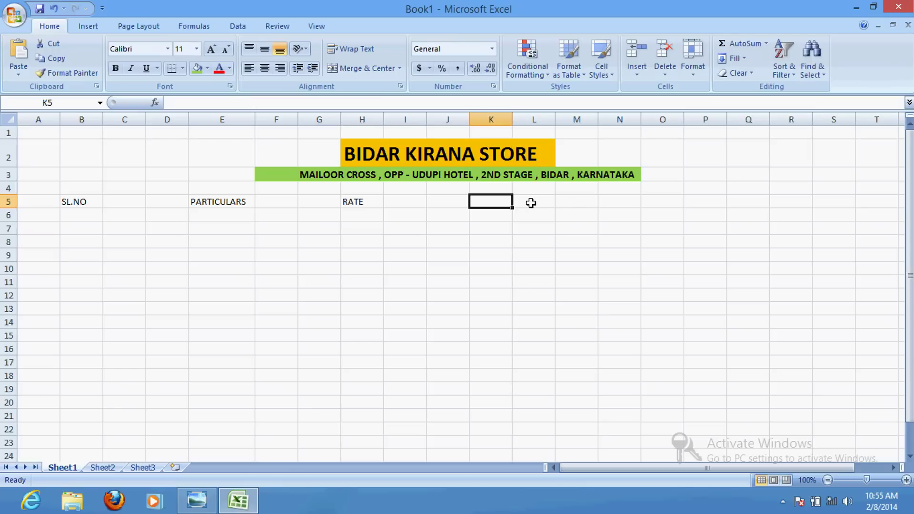
type("QUANTITY")
left_click(626, 201)
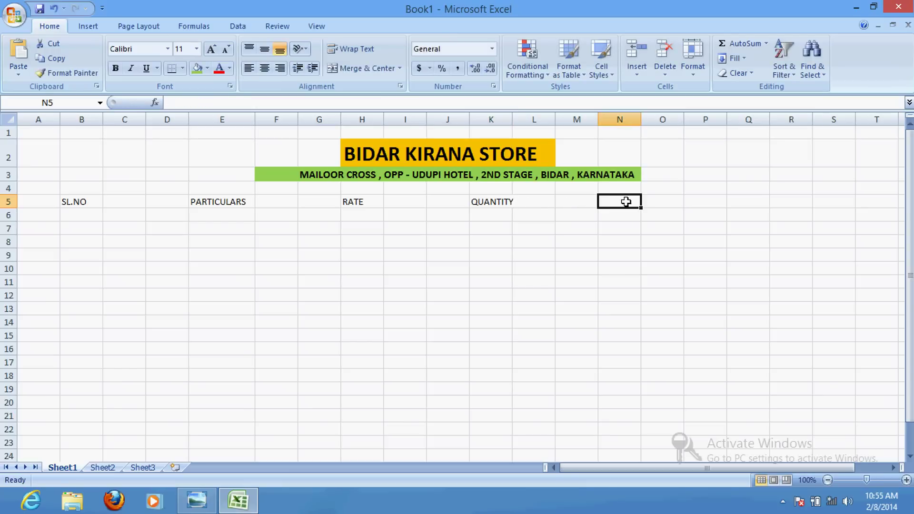
Step: Enter the heading AMOUNT in O5 and centre-align the cells A5 to R22
left_click(658, 204)
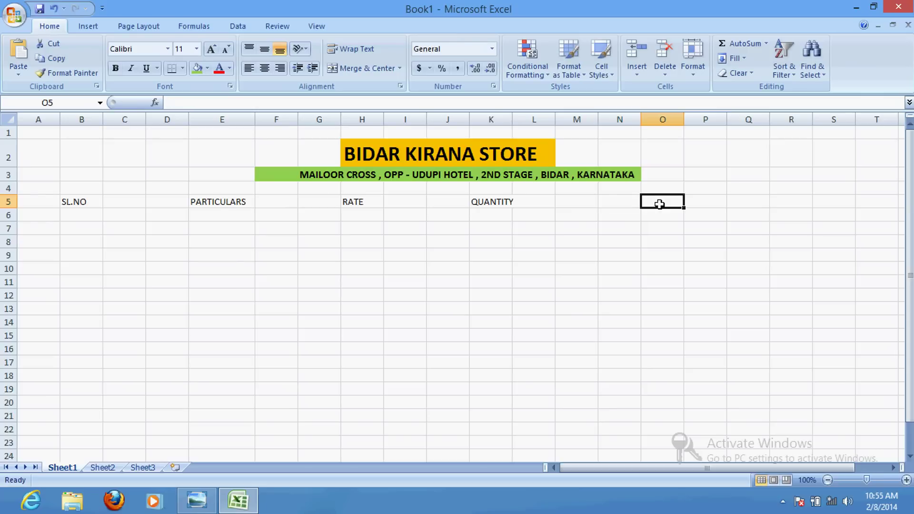
type("AMOUNT")
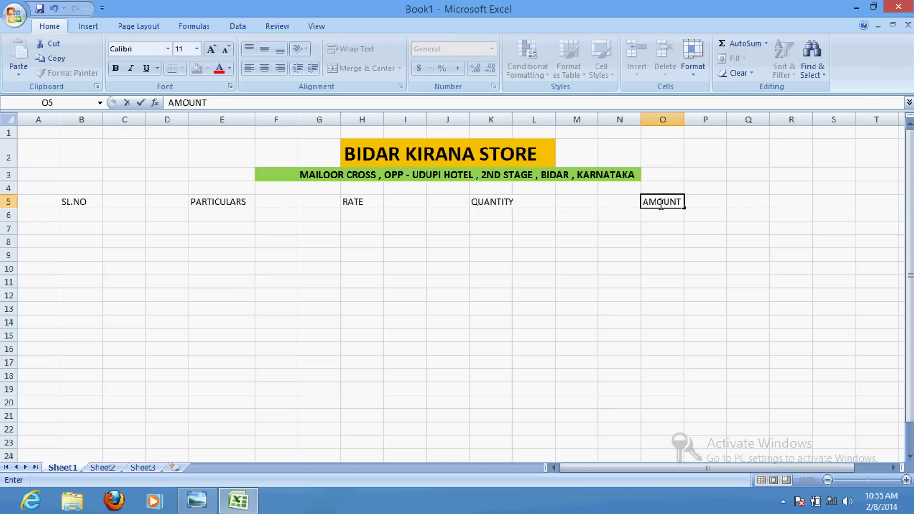
left_click_drag(44, 202, 776, 434)
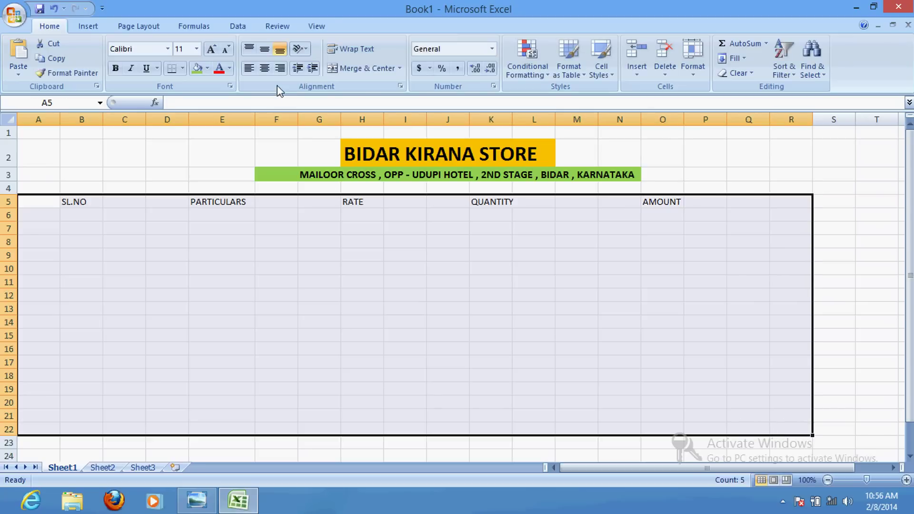
left_click(264, 69)
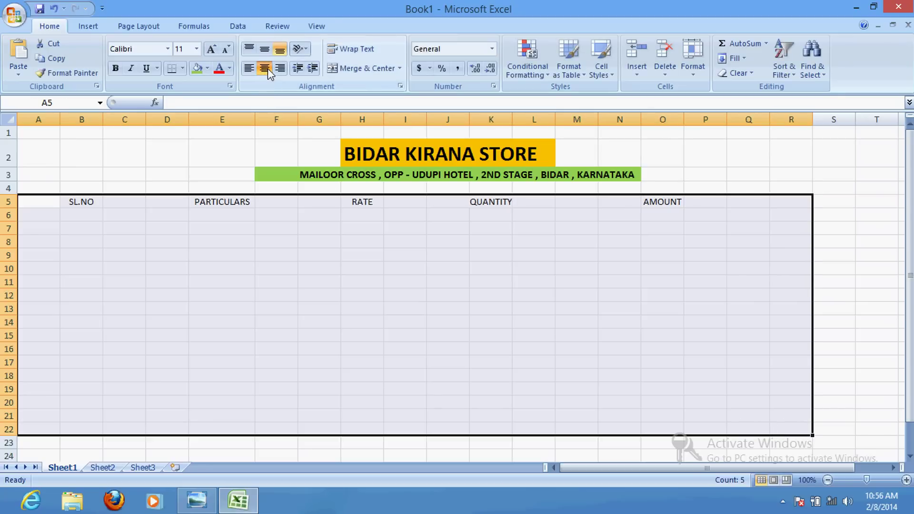
left_click(411, 257)
Step: Format the heading row A5 to R5 as bold with font size 14
left_click_drag(52, 201, 783, 200)
left_click(115, 69)
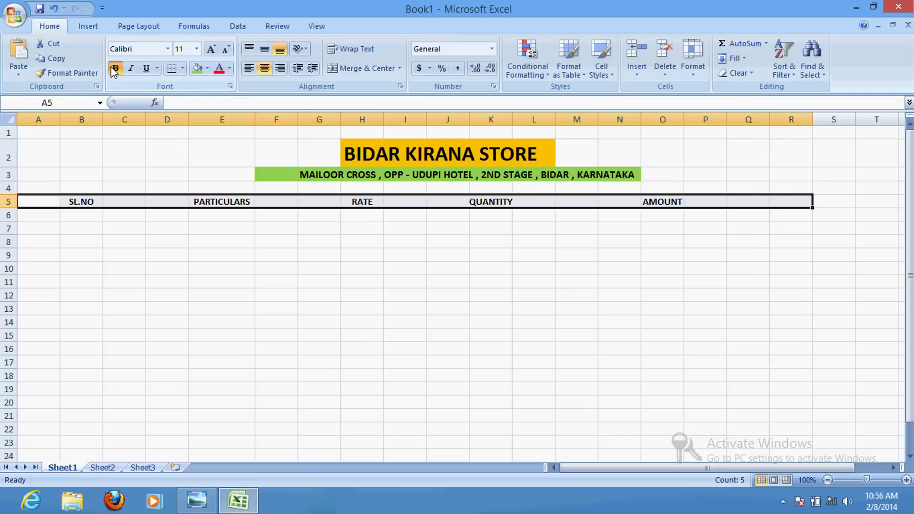
left_click(210, 50)
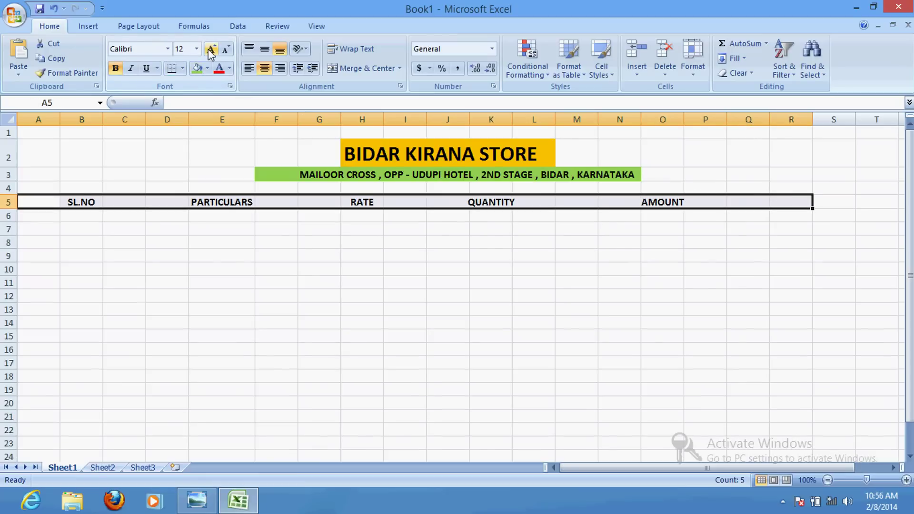
left_click(211, 50)
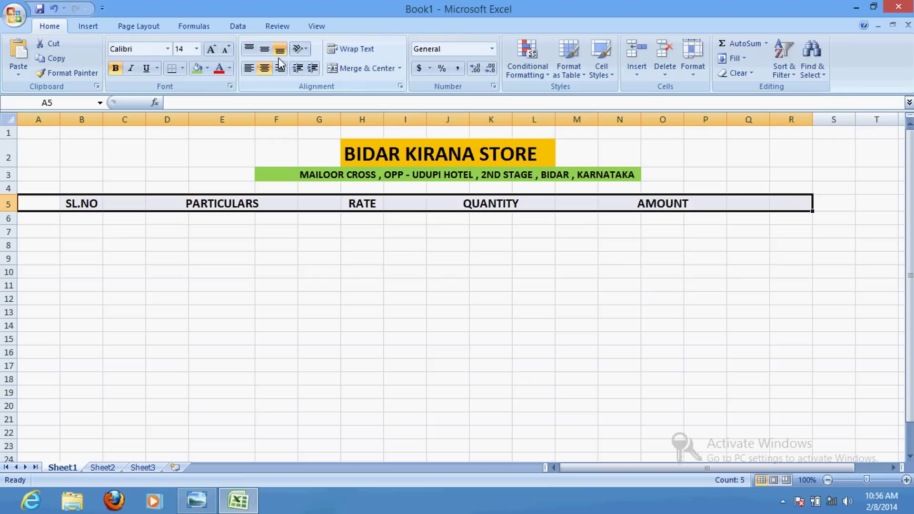
left_click(647, 258)
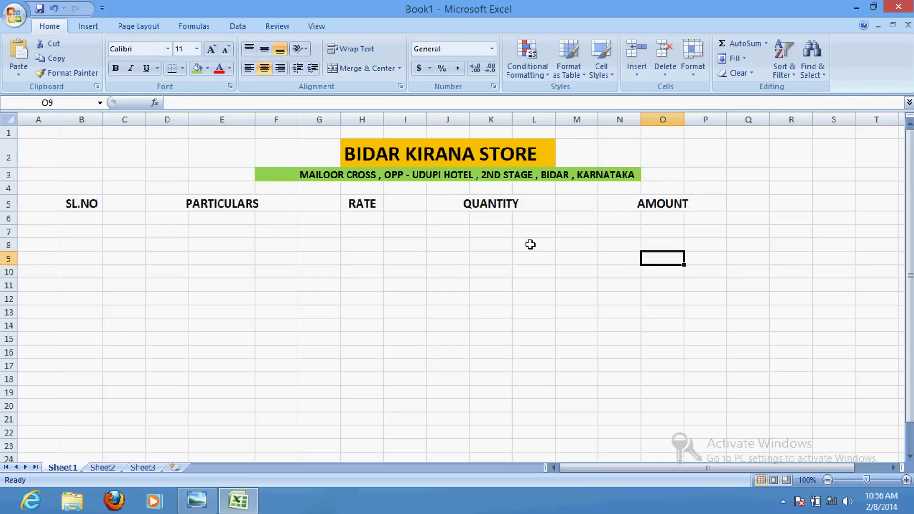
Step: Widen columns B, E, H, K and O slightly so the enlarged headings fit
left_click_drag(103, 114, 110, 114)
left_click_drag(262, 117, 270, 118)
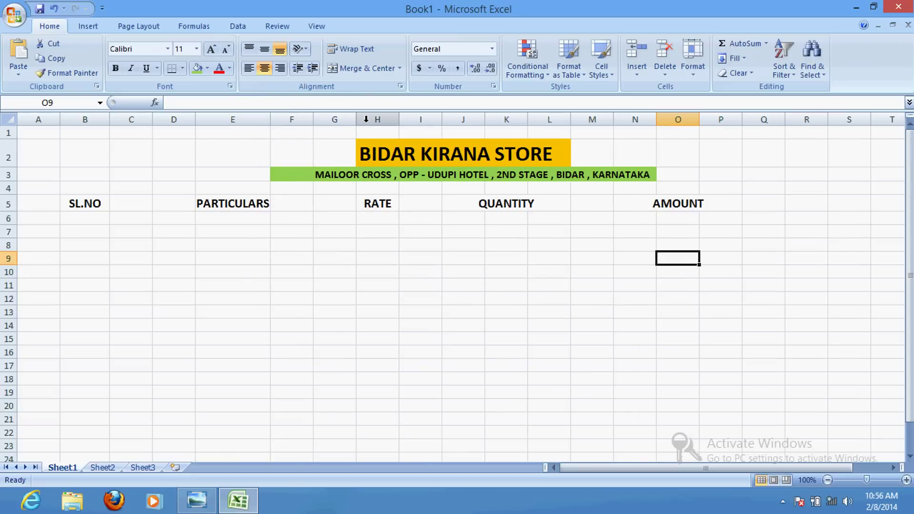
left_click_drag(398, 115, 403, 115)
left_click_drag(531, 118, 549, 118)
left_click_drag(718, 118, 732, 114)
left_click(760, 242)
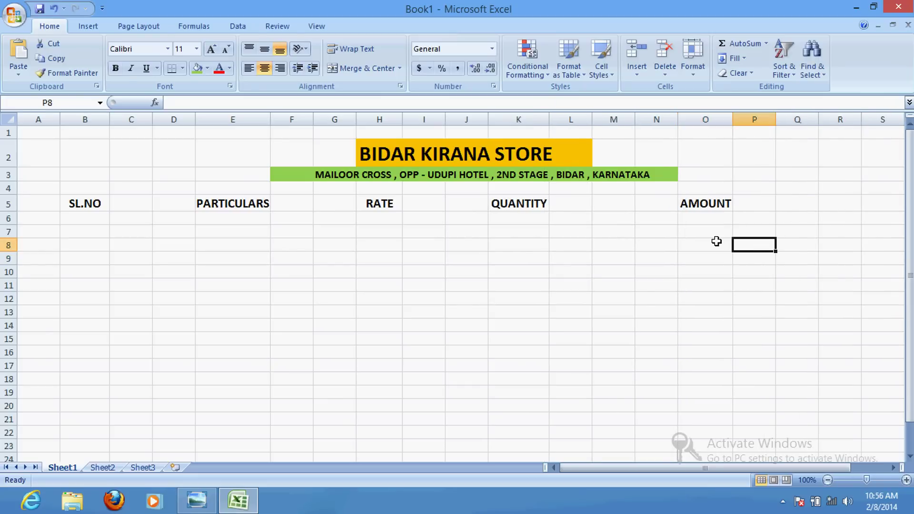
Step: Give the heading row A5 to R5 an orange fill
left_click_drag(46, 211, 838, 199)
left_click(207, 68)
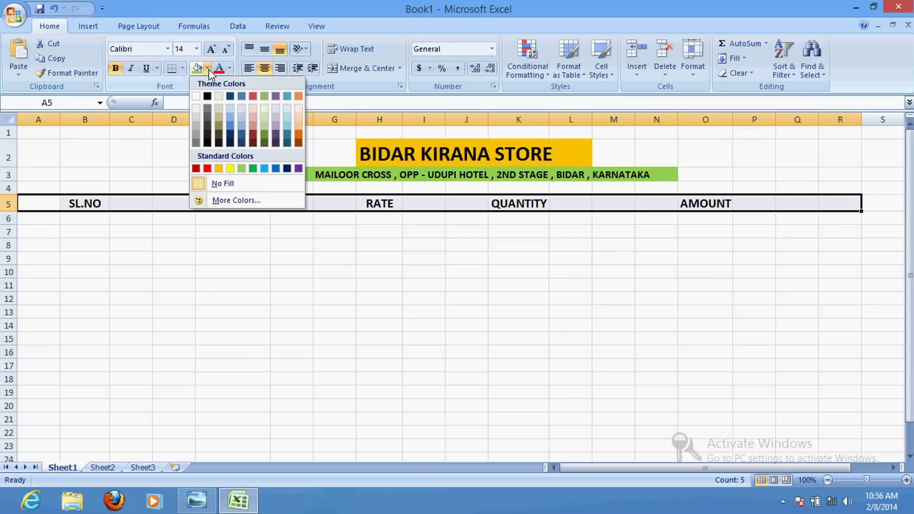
left_click(219, 169)
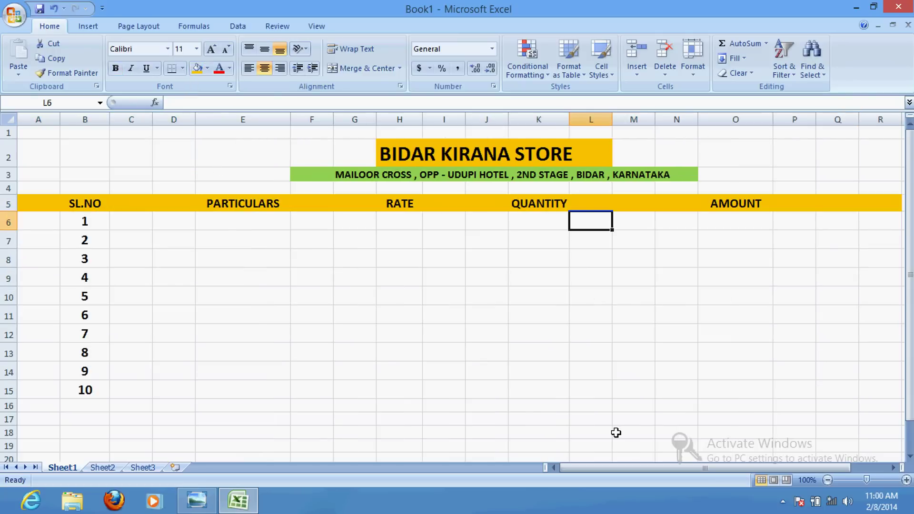
Step: Enter the label TOTAL in N18 and format it as bold, size 12
left_click(619, 434)
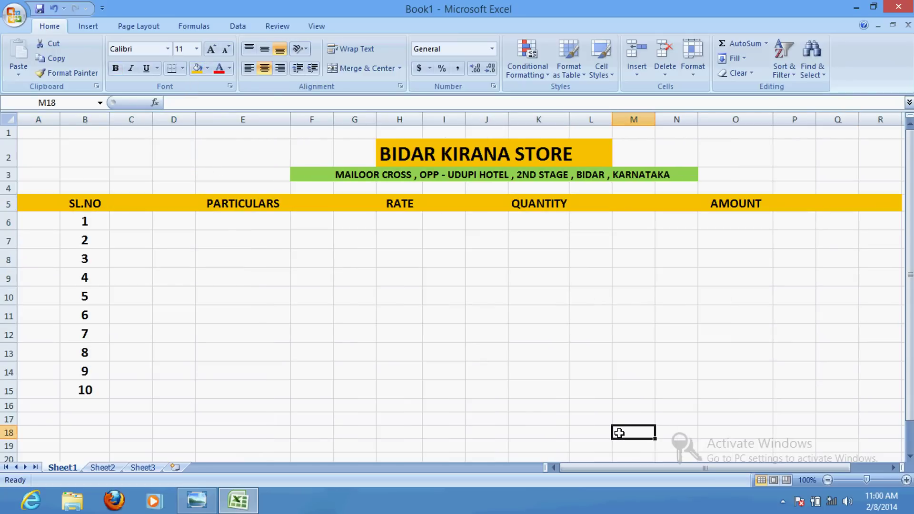
left_click(669, 436)
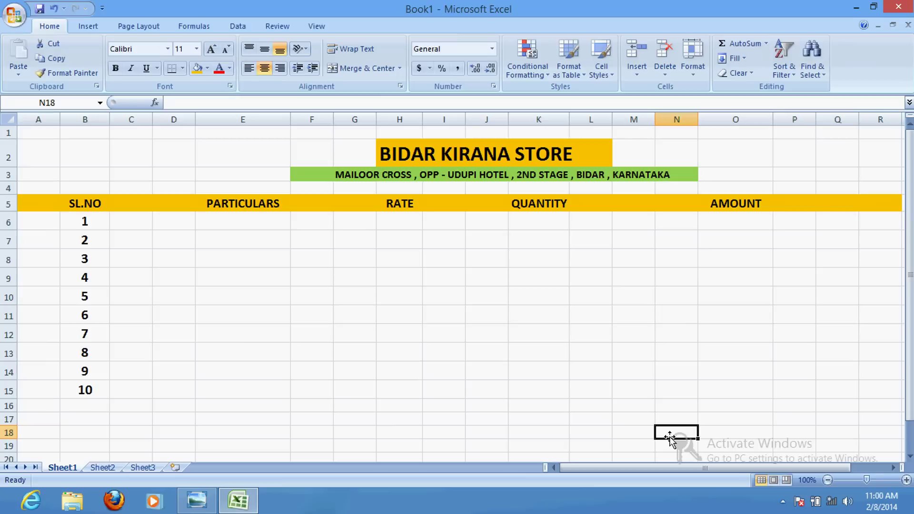
type("TOTAL")
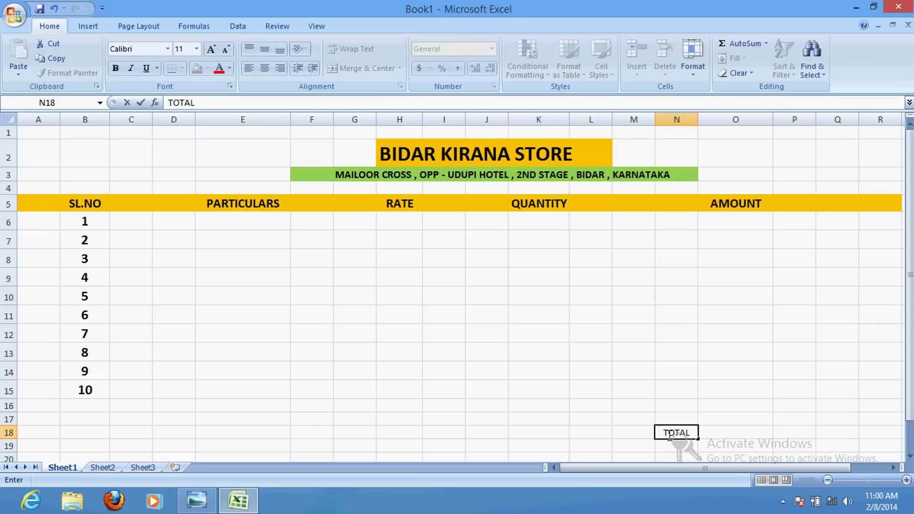
left_click_drag(695, 431, 657, 433)
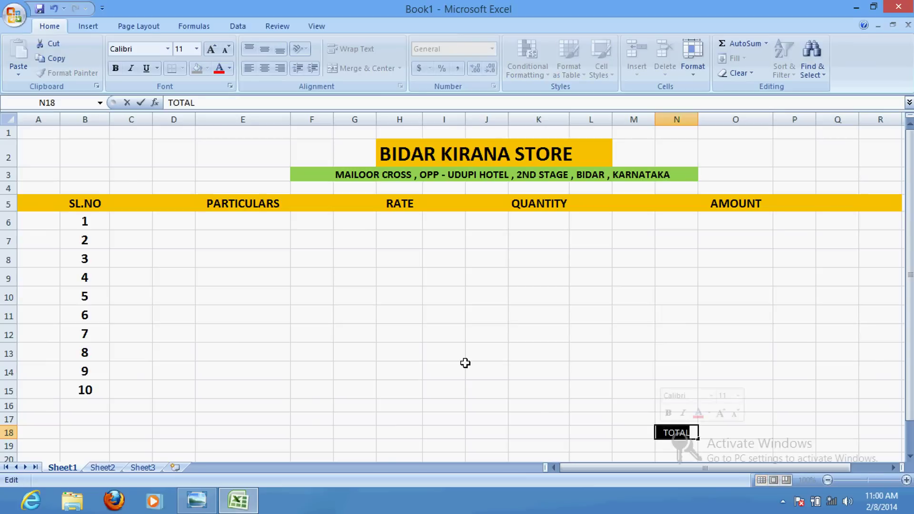
left_click(117, 68)
left_click(211, 49)
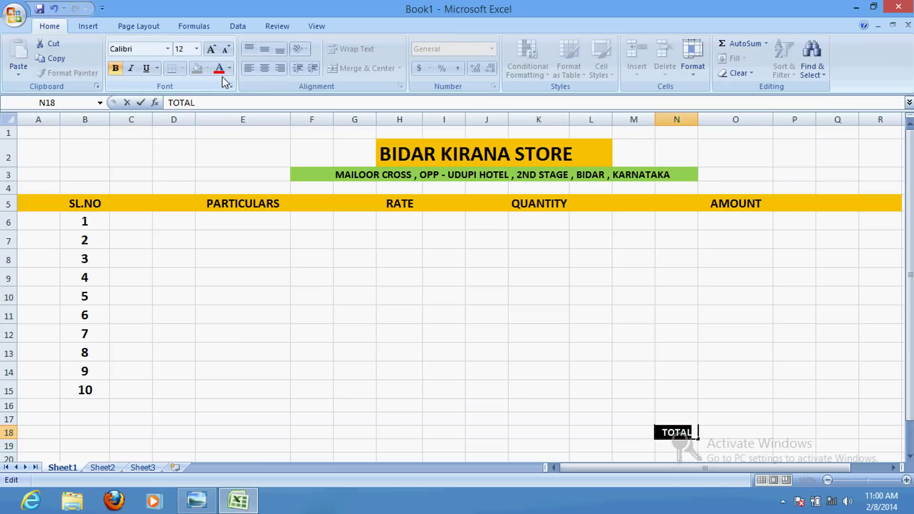
left_click(725, 430)
Step: Fill the TOTAL label cell N18 with orange and the adjacent cell O18 with yellow
left_click(696, 431)
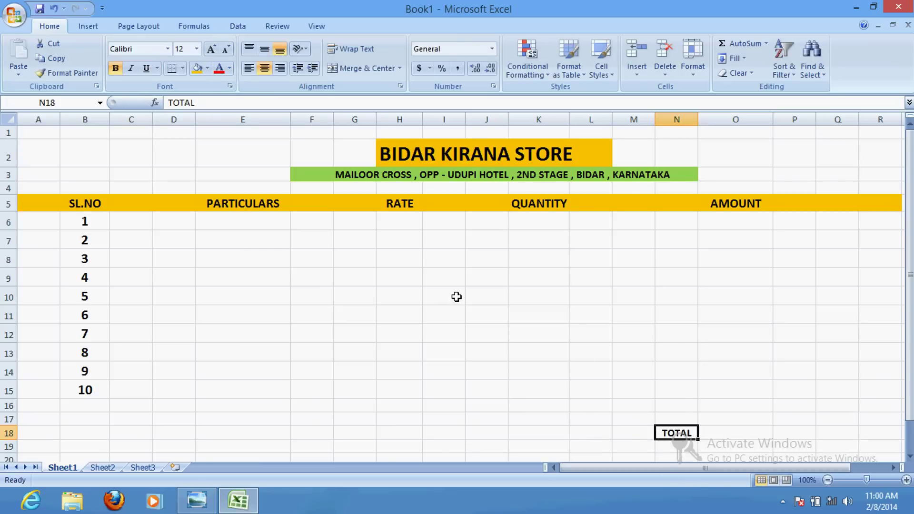
left_click(207, 72)
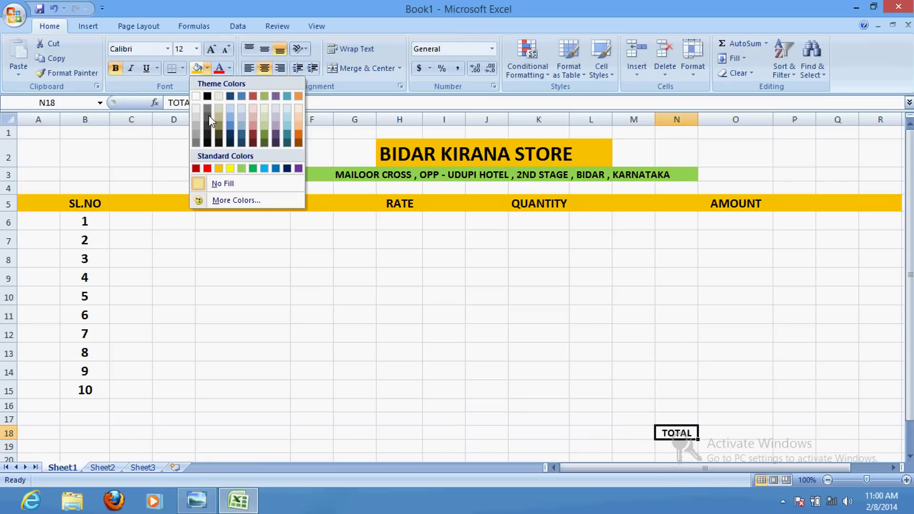
left_click(220, 169)
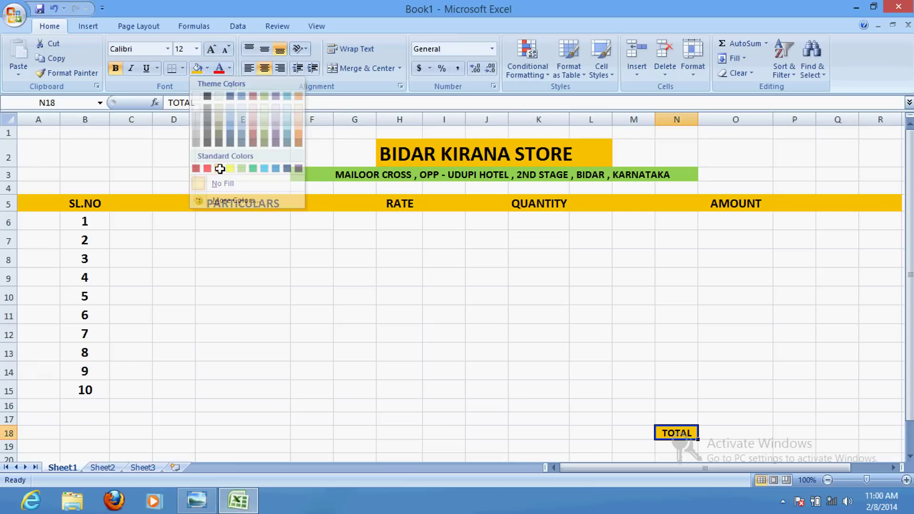
left_click(728, 435)
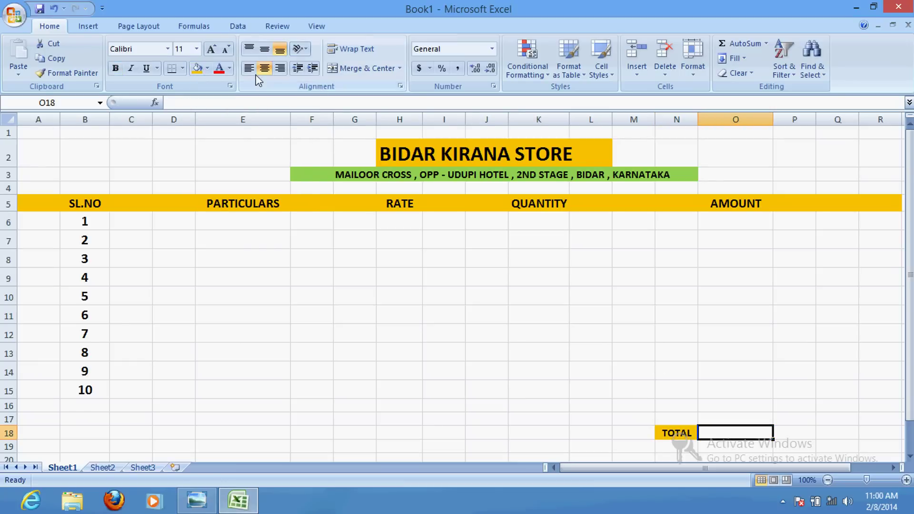
left_click(208, 70)
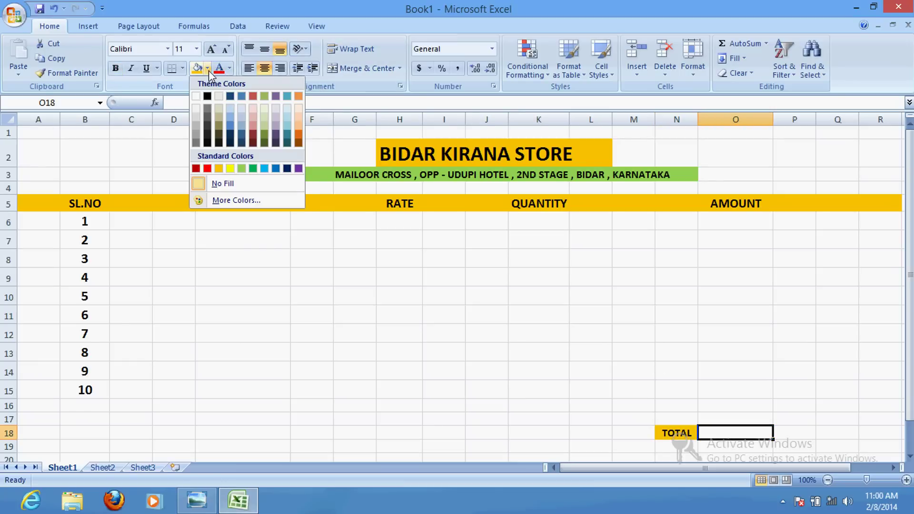
left_click(233, 171)
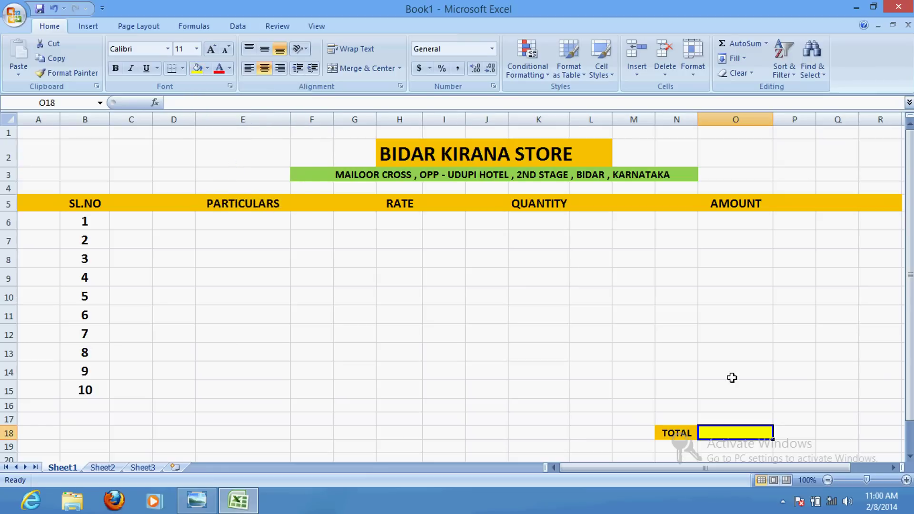
left_click(799, 418)
Step: Fill the item area B6 to O16 with the light grey White, Background 1, Darker 15%
scroll(805, 386, "down", 1)
scroll(486, 331, "up", 1)
scroll(455, 308, "down", 1)
scroll(333, 293, "up", 1)
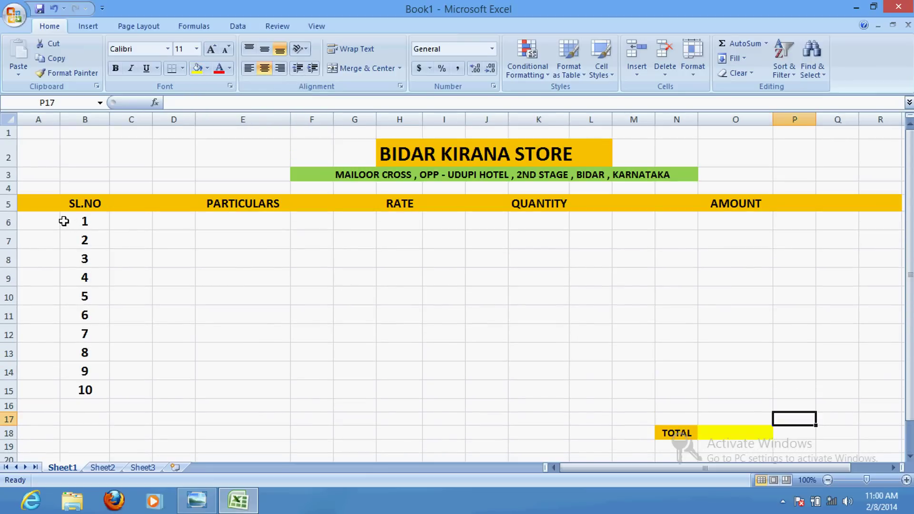
left_click_drag(69, 222, 728, 402)
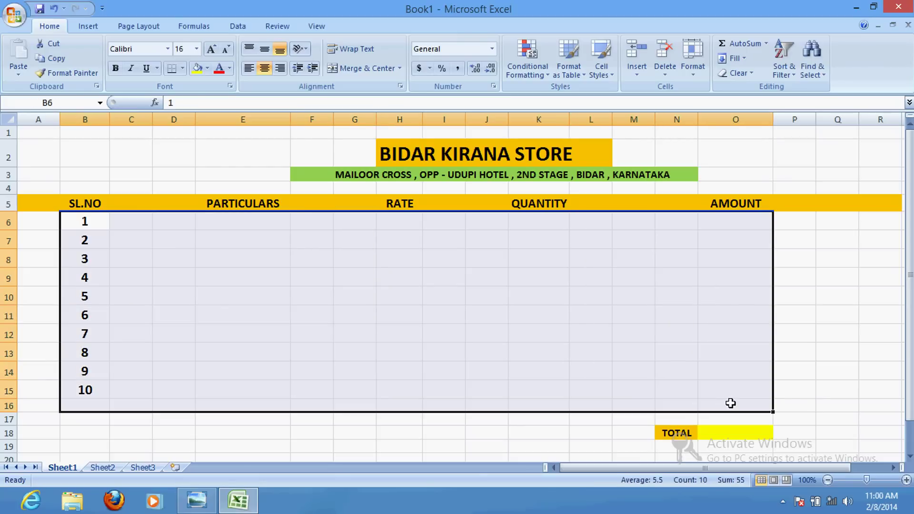
left_click(208, 69)
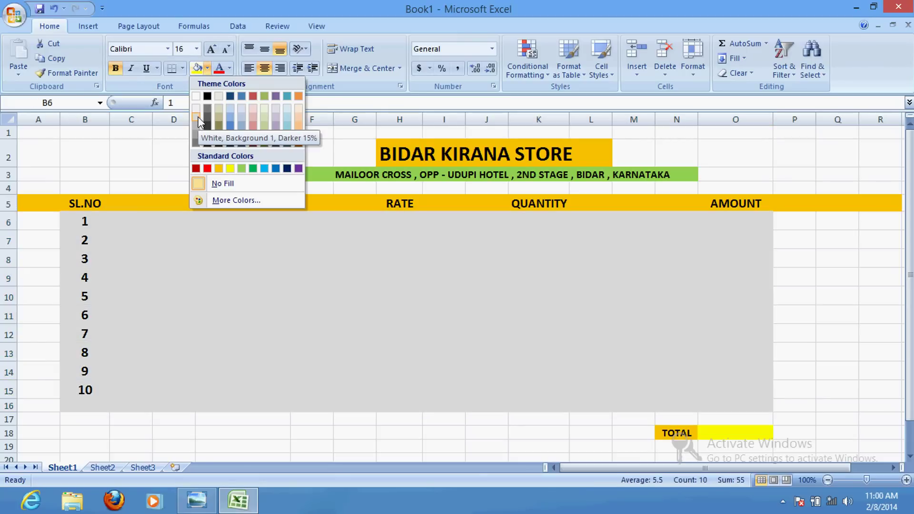
left_click(198, 118)
left_click(838, 315)
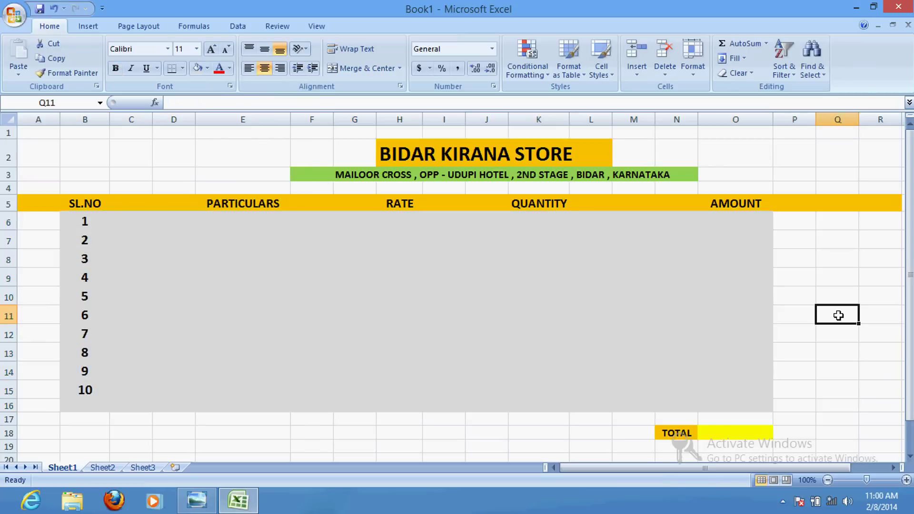
Step: Change the font color of the TOTAL label in N18 to red
left_click(718, 433)
left_click(692, 434)
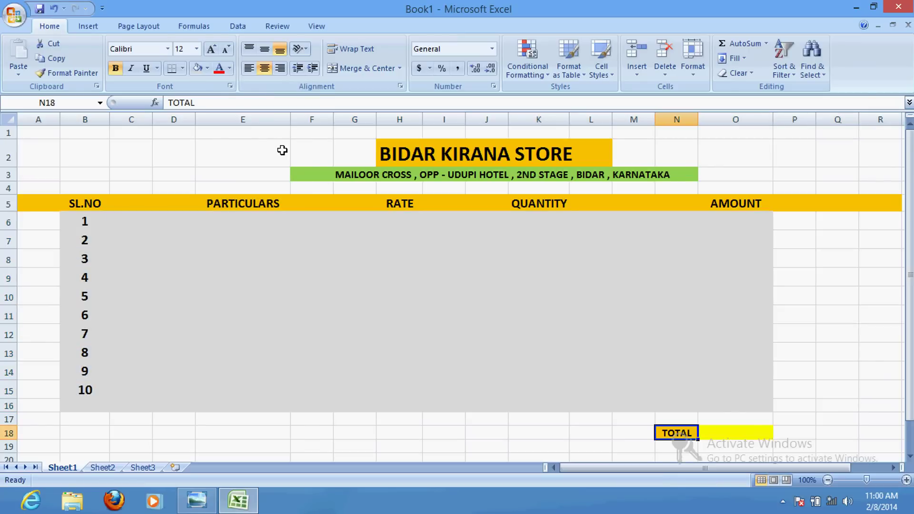
left_click(230, 68)
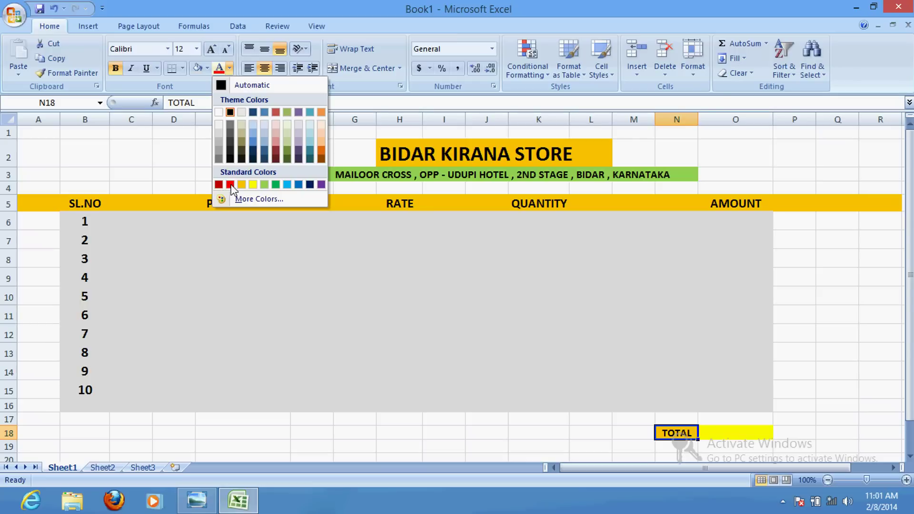
left_click(230, 184)
left_click(708, 368)
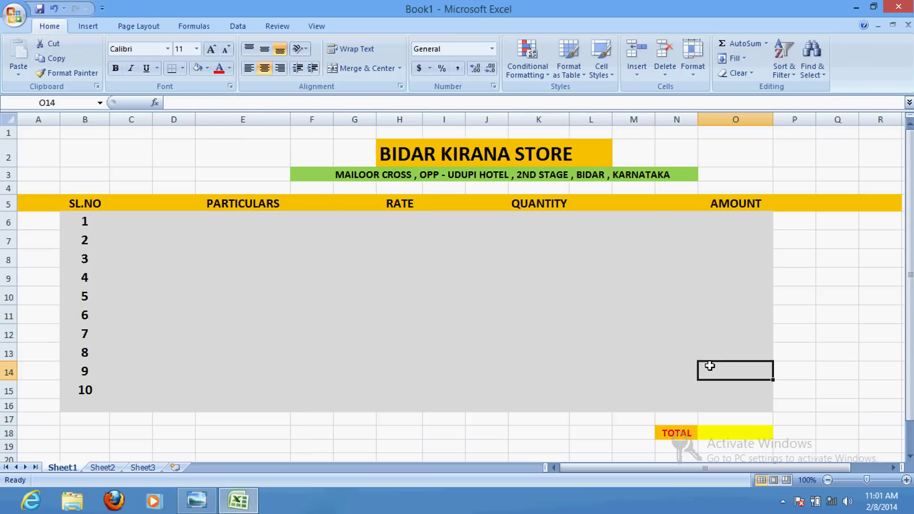
Step: Enter the first item in row 6: LUX SOAP under PARTICULARS, rate 10 and quantity 5
left_click(796, 227)
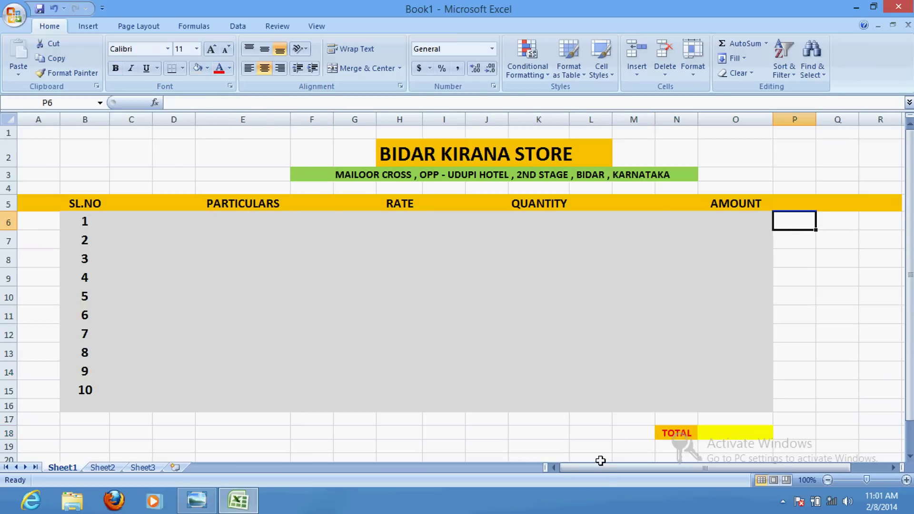
left_click_drag(610, 468, 619, 468)
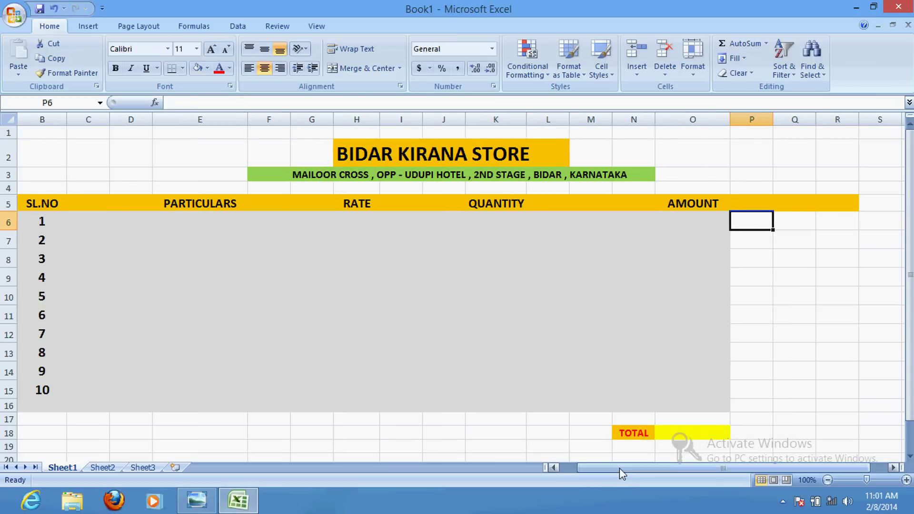
left_click(796, 317)
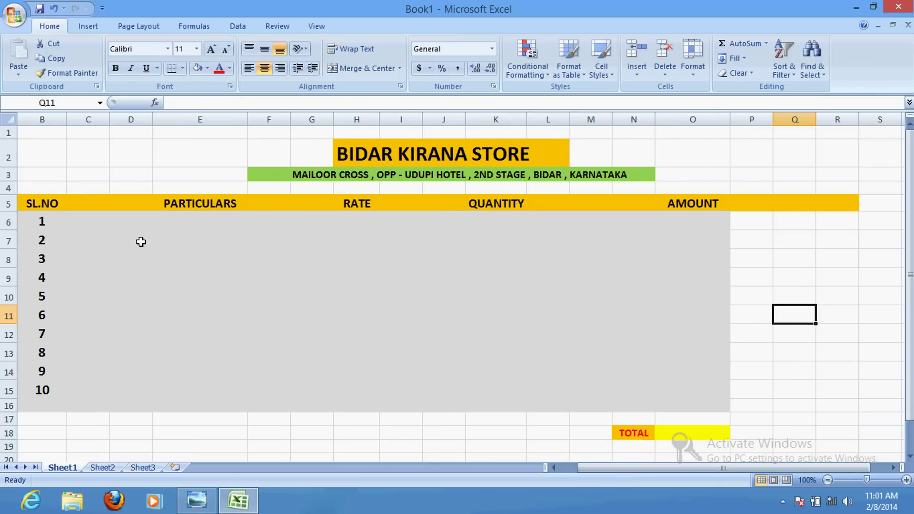
left_click(185, 225)
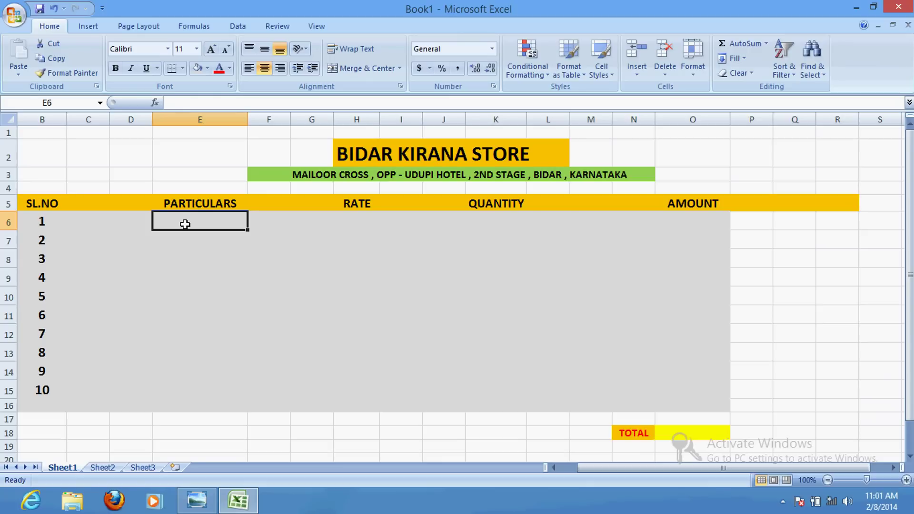
type("LUX SOP")
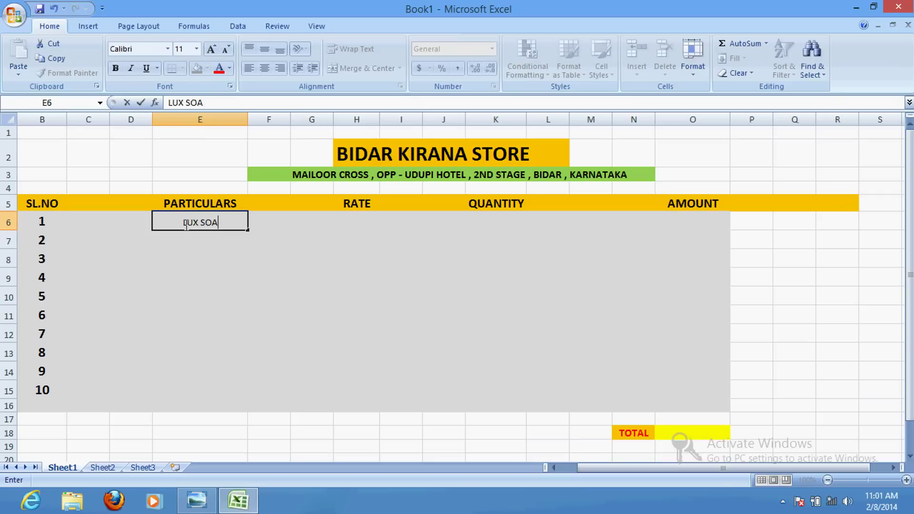
type("P")
left_click(362, 222)
type("10")
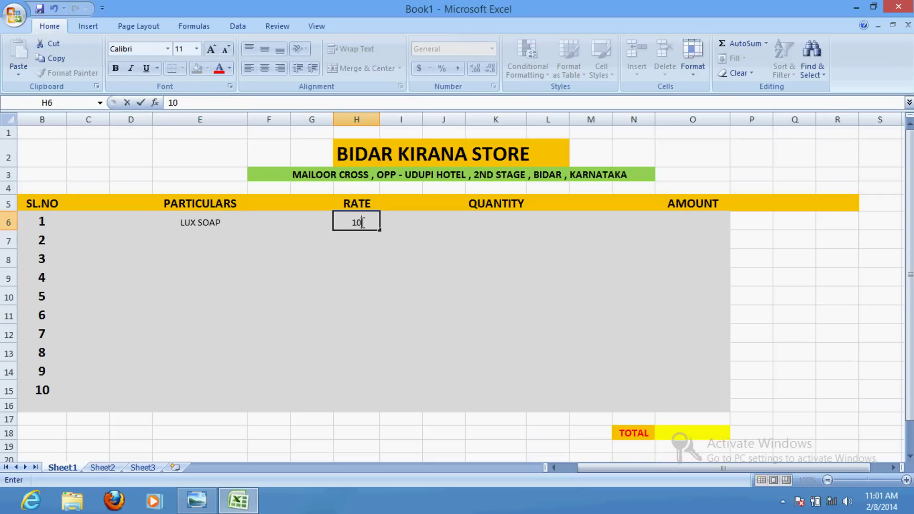
left_click(489, 220)
type("5")
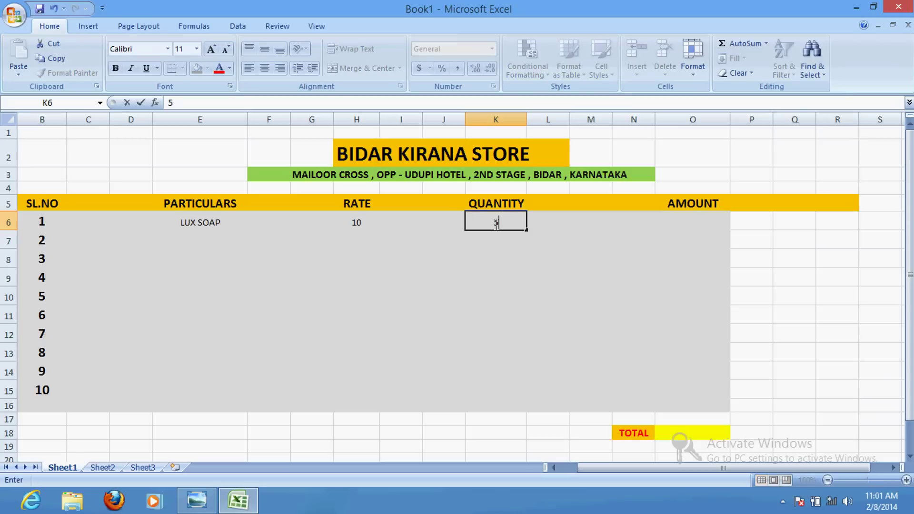
Step: Calculate the LUX SOAP amount in O6 with the formula =H6*K6 and save the workbook as Book1
left_click(687, 225)
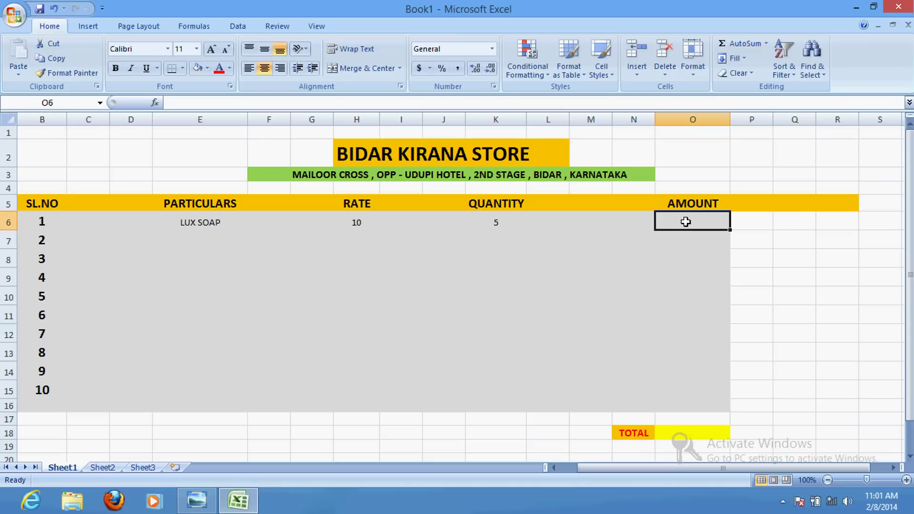
type("=")
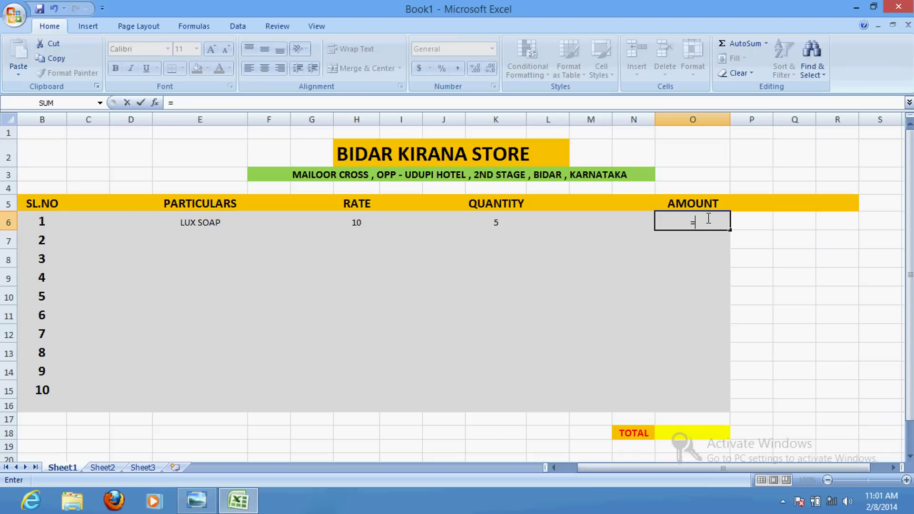
left_click(355, 221)
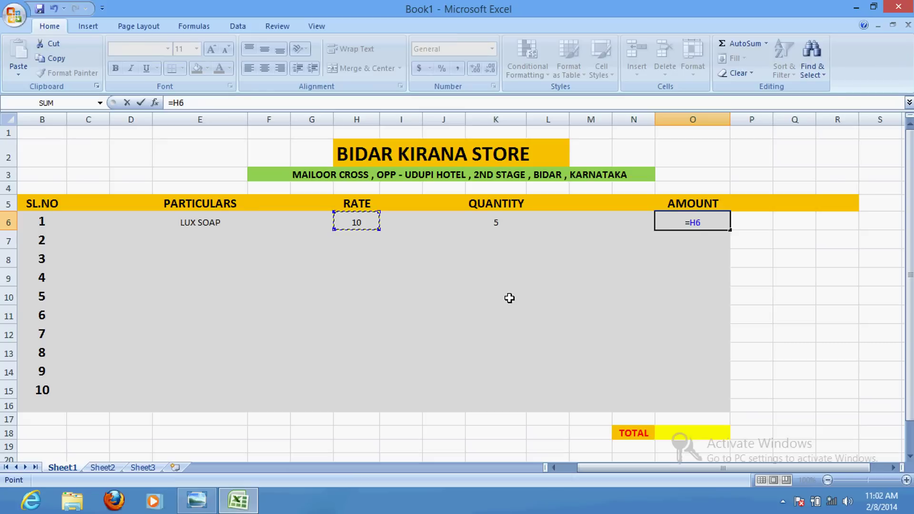
type("*")
left_click(498, 223)
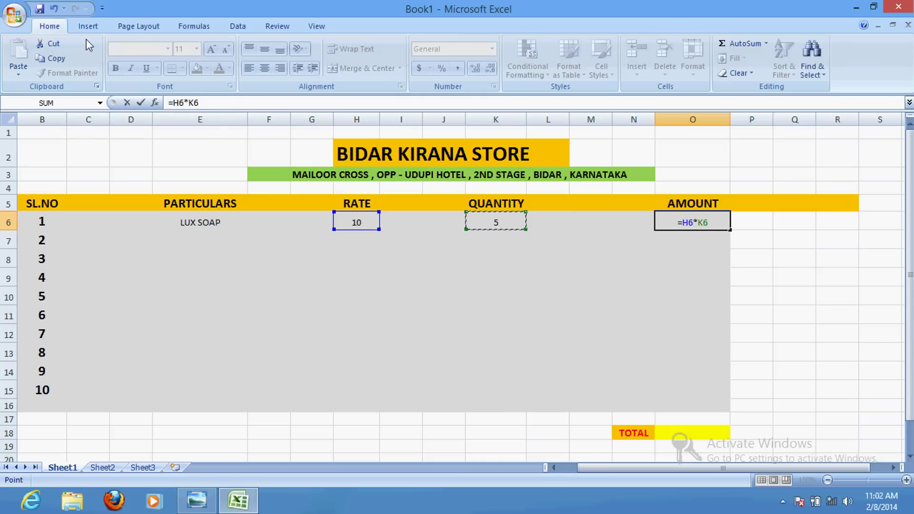
left_click(39, 8)
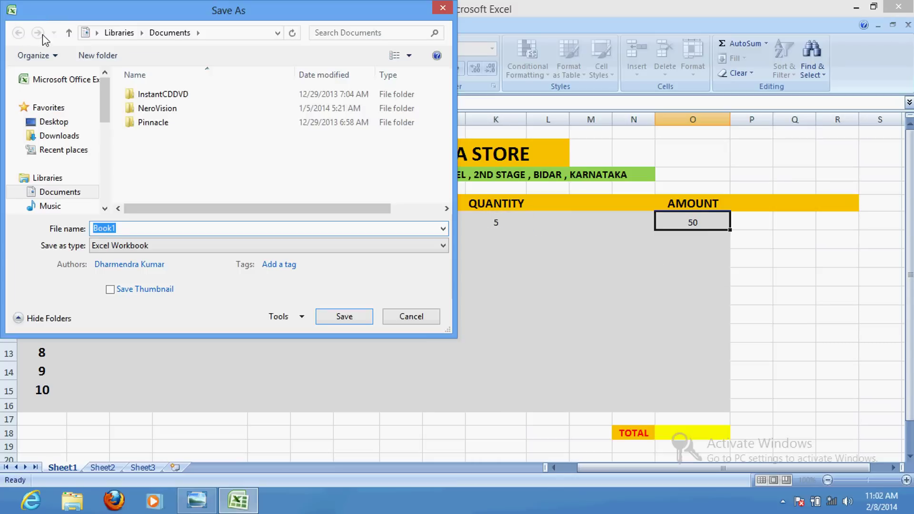
left_click(335, 317)
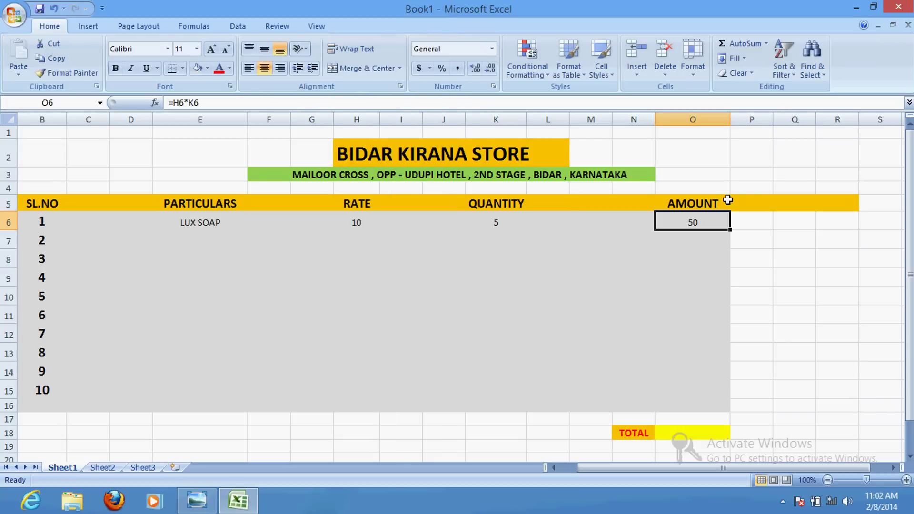
Step: Copy the amount formula from O6 down through O15 to cover all ten item rows
left_click(701, 245)
left_click(675, 225)
left_click_drag(729, 229, 729, 395)
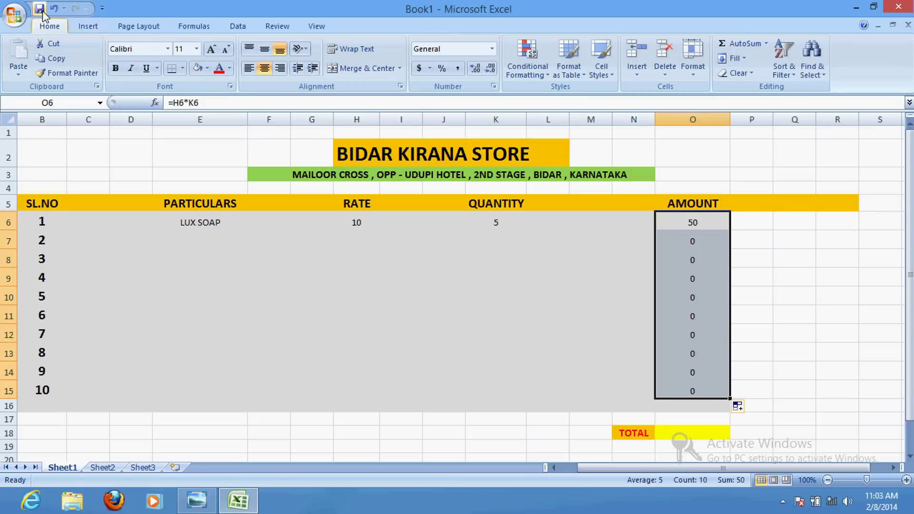
left_click(681, 262)
left_click(765, 316)
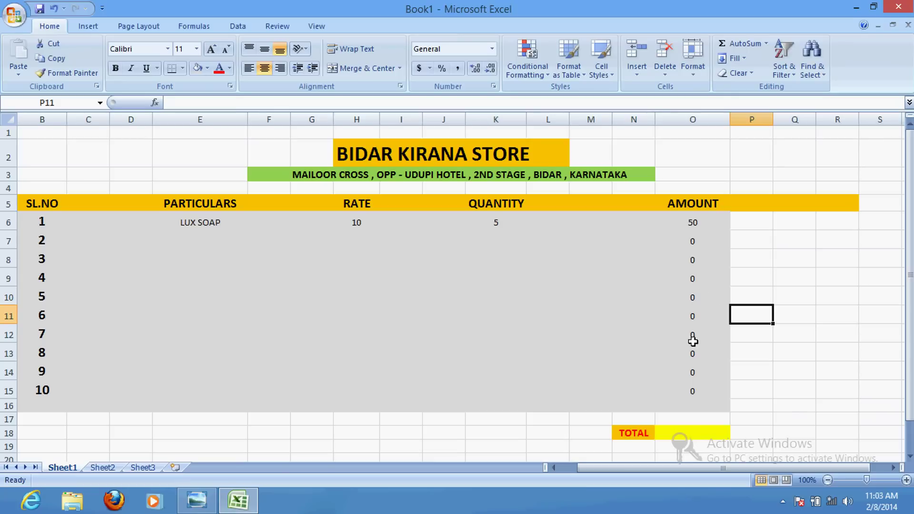
Step: Enter the second item in row 7: SALT under PARTICULARS, rate 15 and quantity 2
left_click(186, 241)
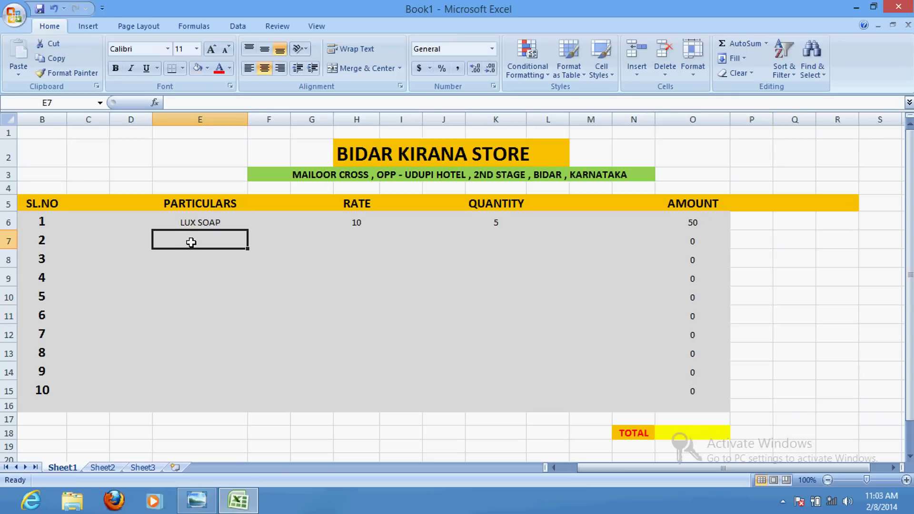
left_click(229, 223)
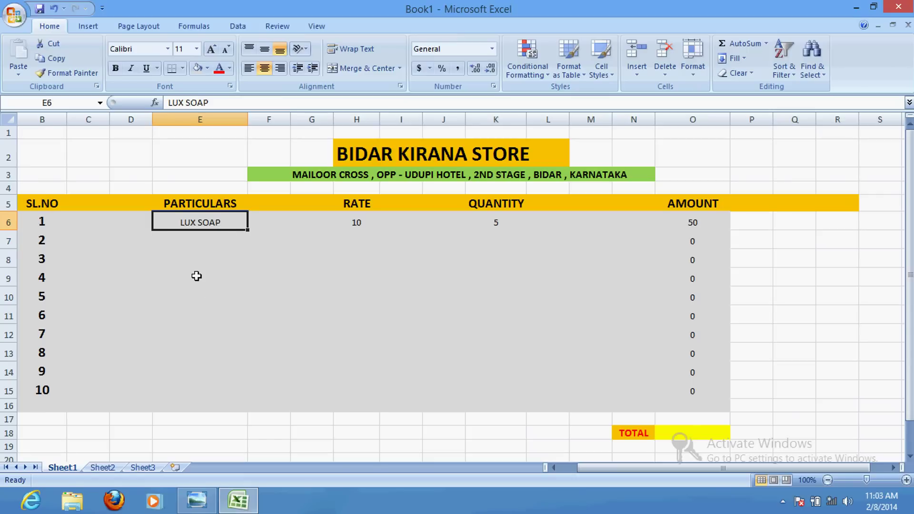
left_click(187, 241)
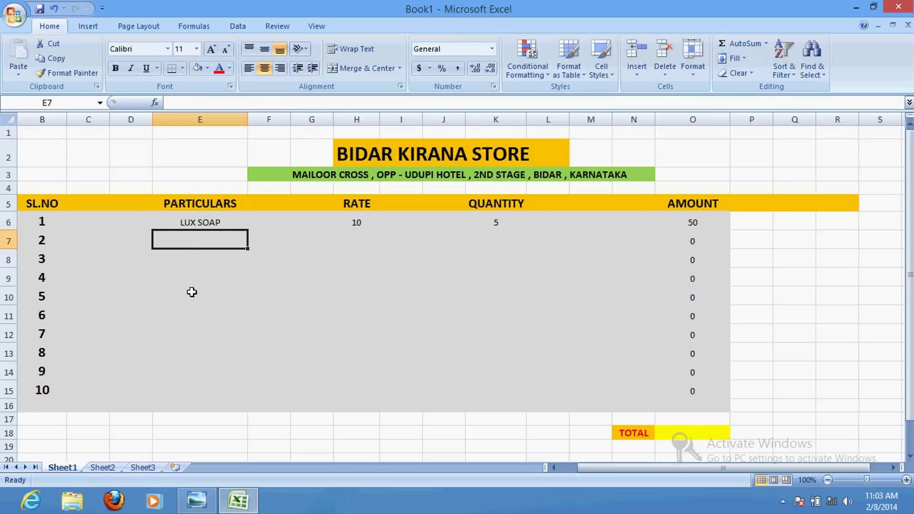
left_click(227, 222)
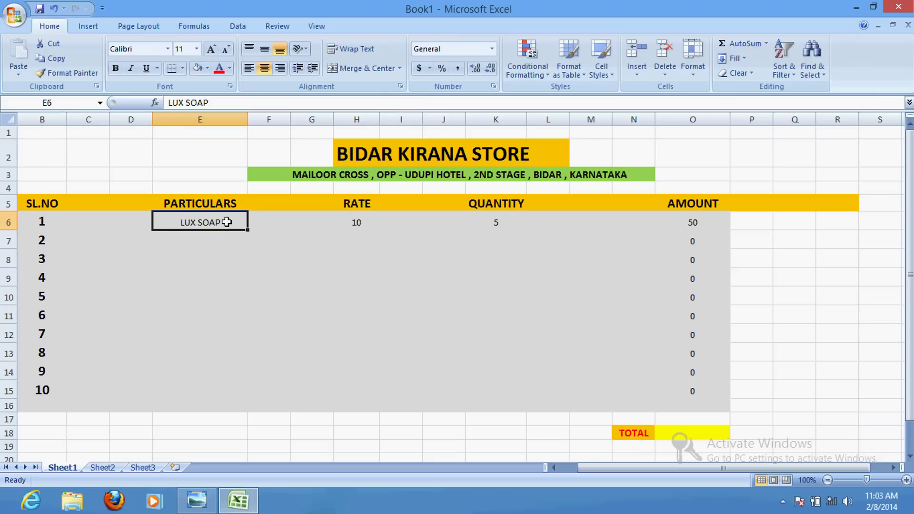
left_click(219, 240)
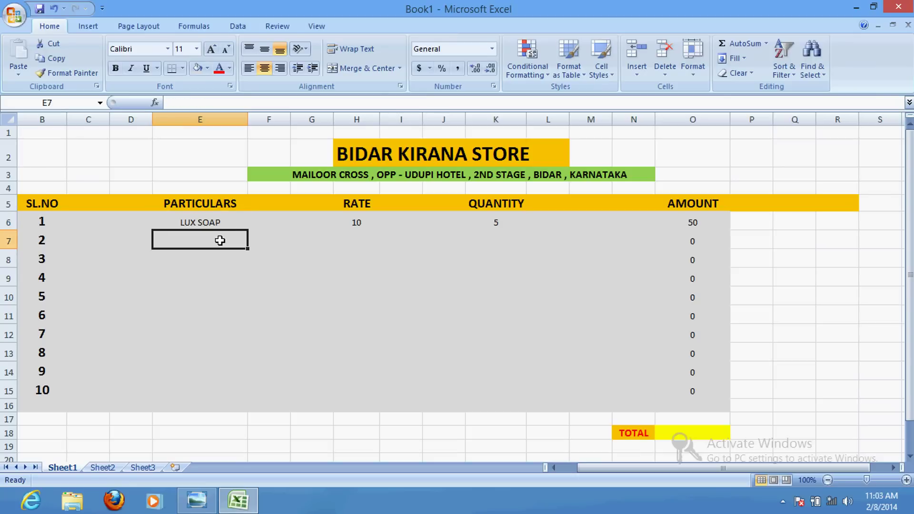
type("SALT")
left_click(353, 240)
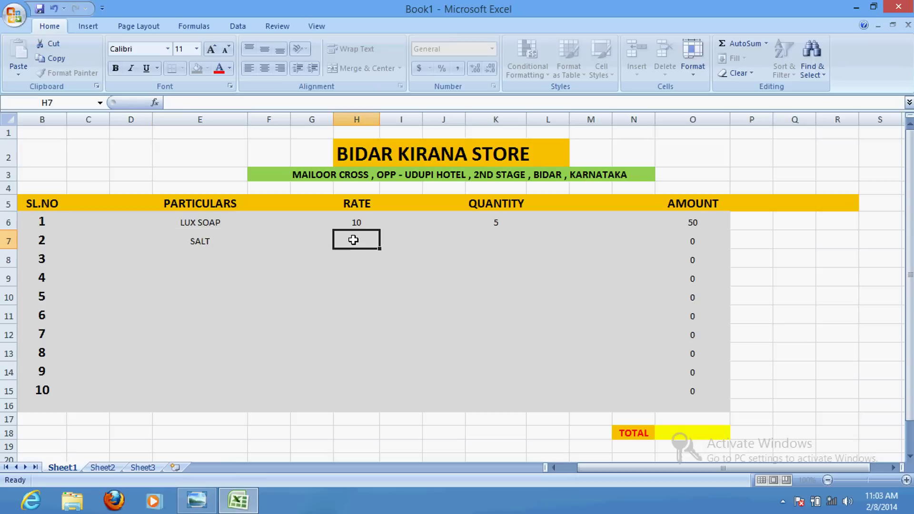
type("5")
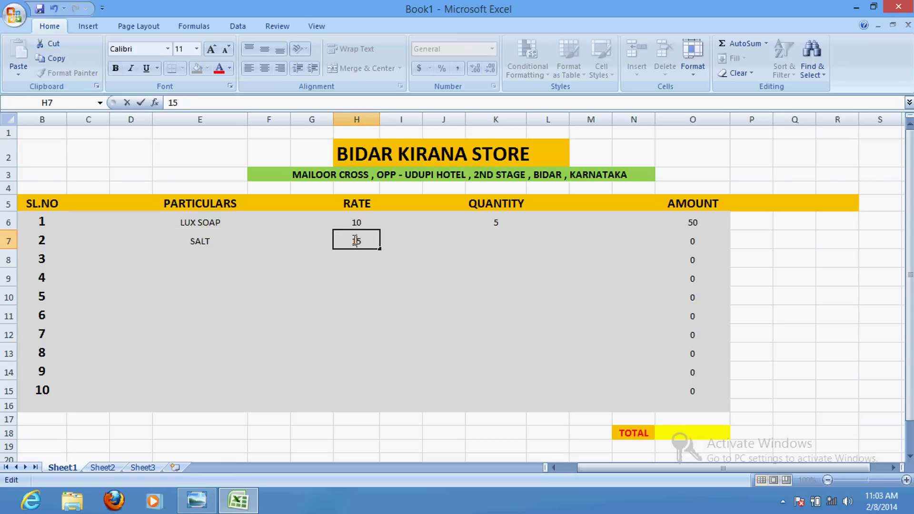
left_click(507, 242)
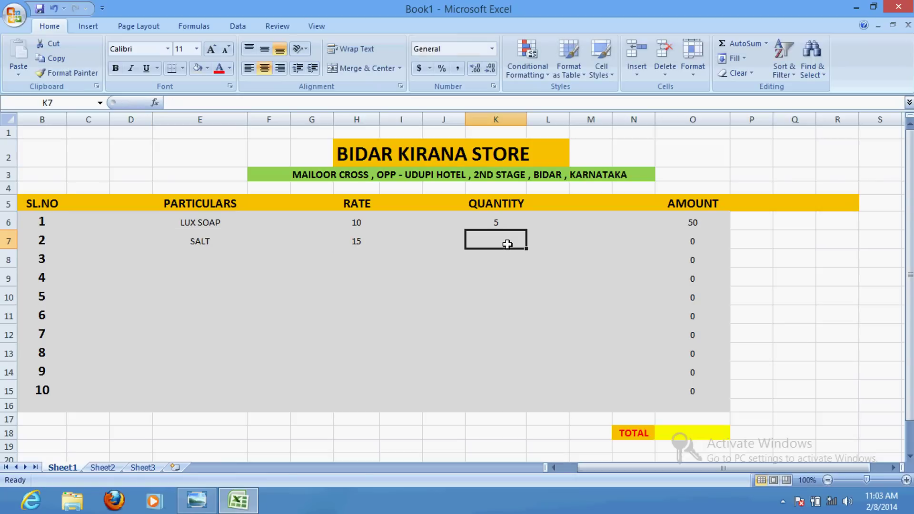
type("2")
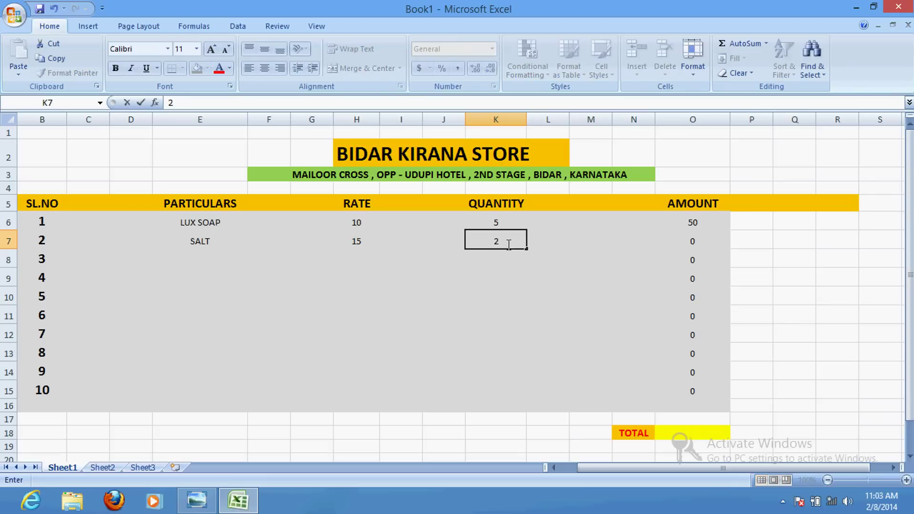
left_click(566, 277)
left_click(750, 246)
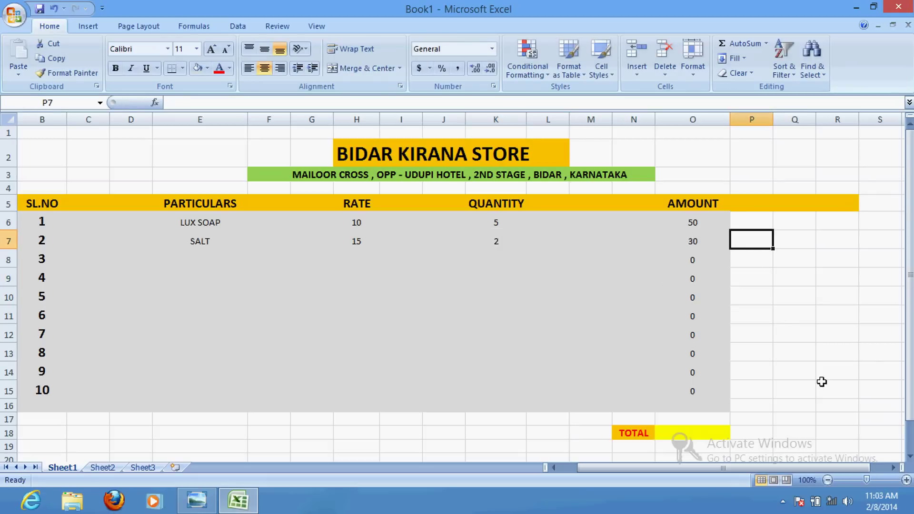
Step: Enter the third item in row 8: BOROPLUS under PARTICULARS, rate 25 and quantity 5
left_click_drag(866, 480, 869, 481)
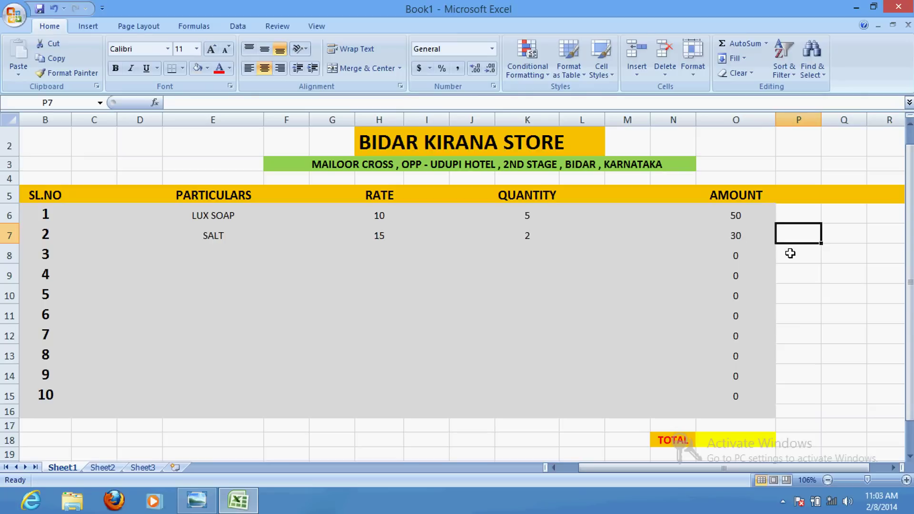
left_click(213, 252)
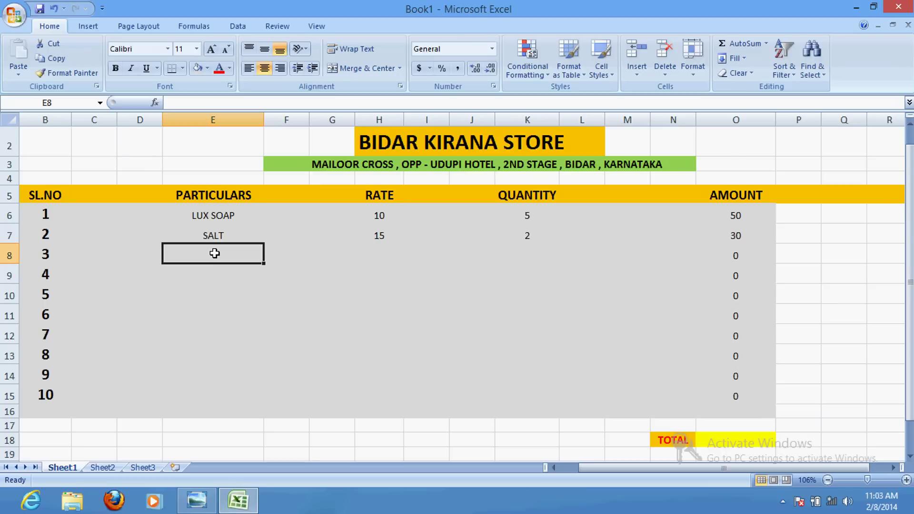
type("BO")
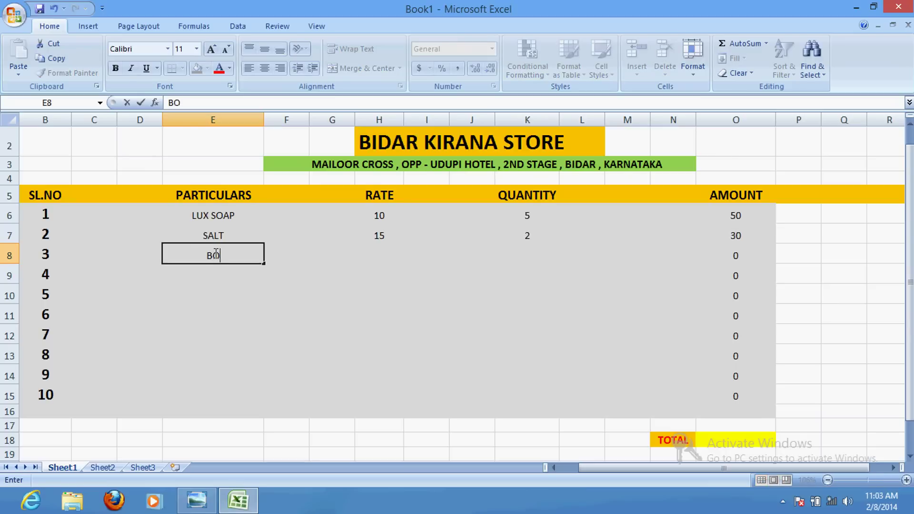
type("ROPLUS")
left_click(392, 262)
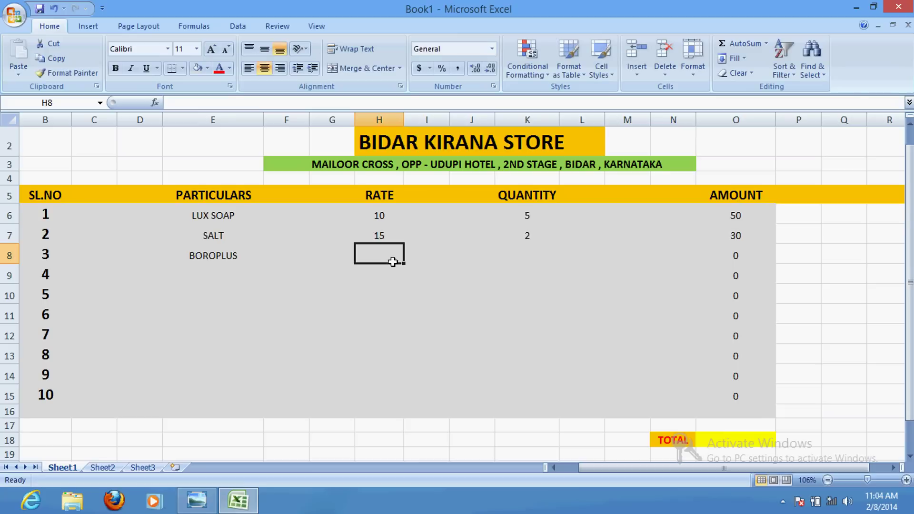
type("25")
left_click(536, 255)
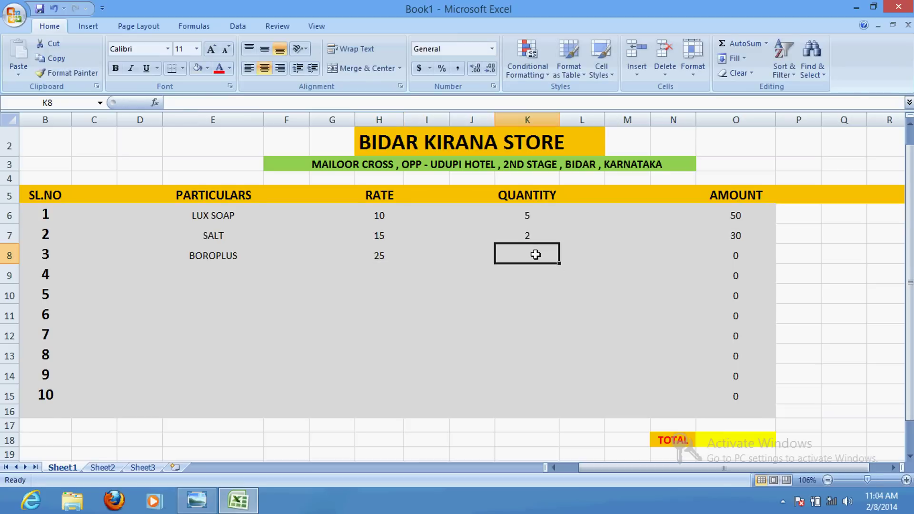
type("5")
left_click(762, 257)
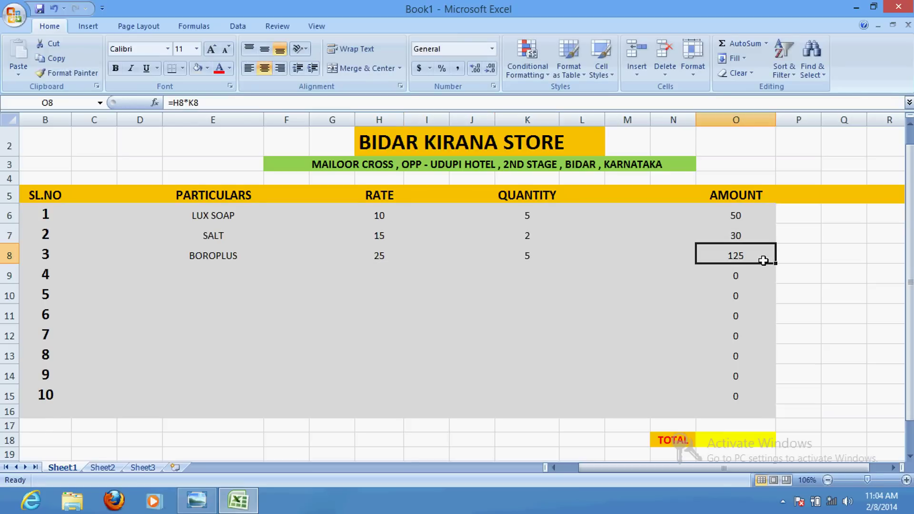
left_click(801, 321)
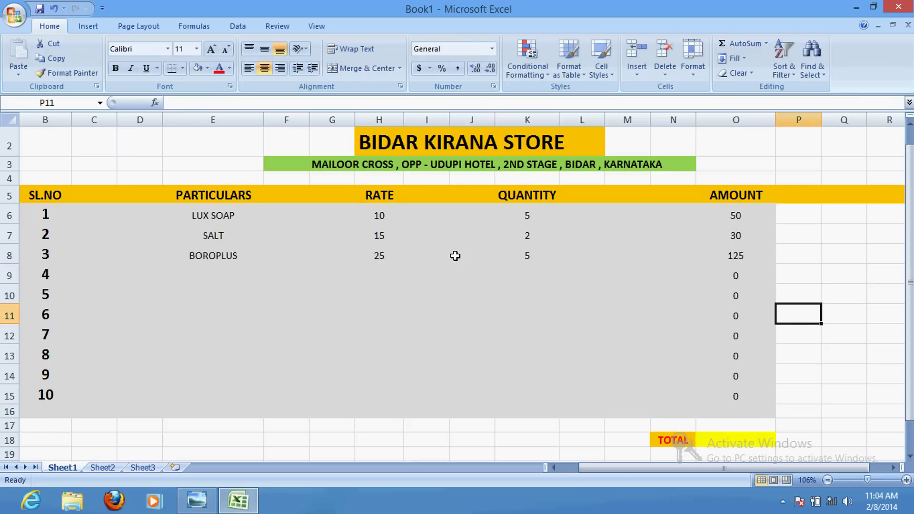
Step: Calculate the bill total in O18 with the formula =O6+O7+O8+O9+O10+O11+O12+O13+O14+O15, accepting the proposed formula correction
scroll(691, 356, "down", 1)
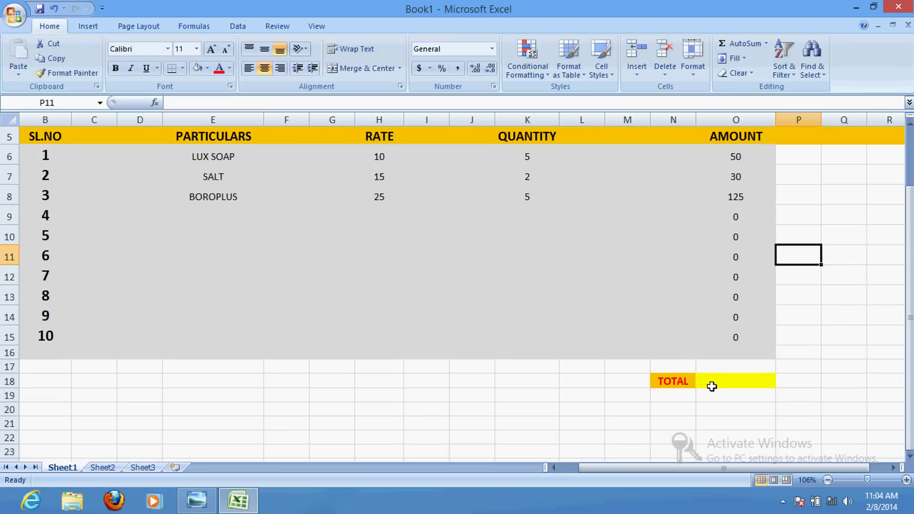
left_click(709, 385)
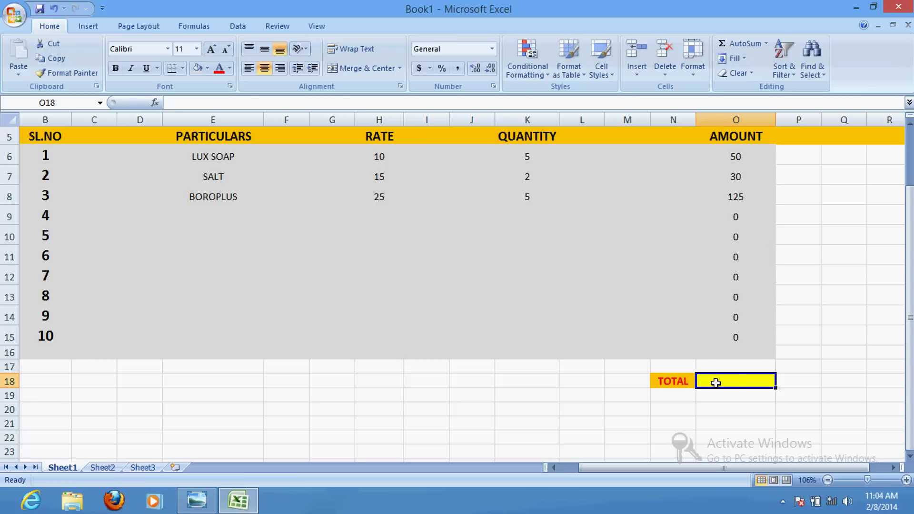
type("=")
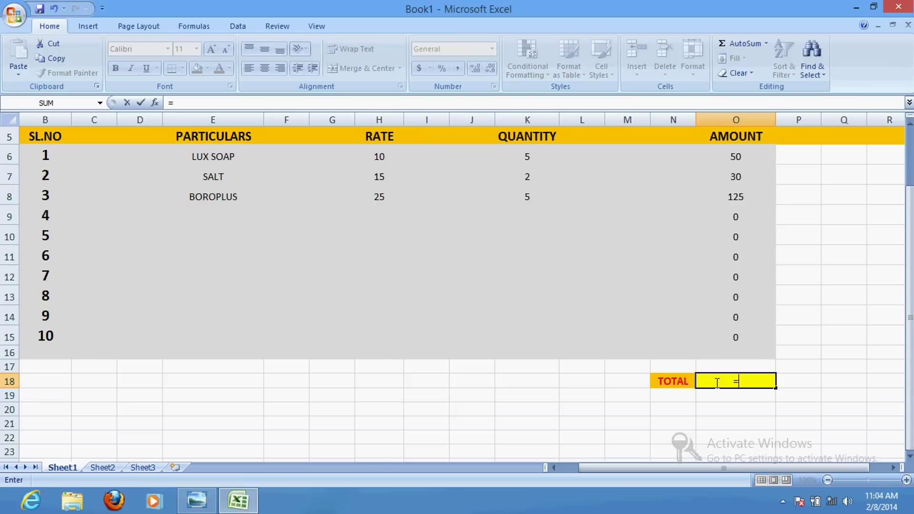
left_click(742, 157)
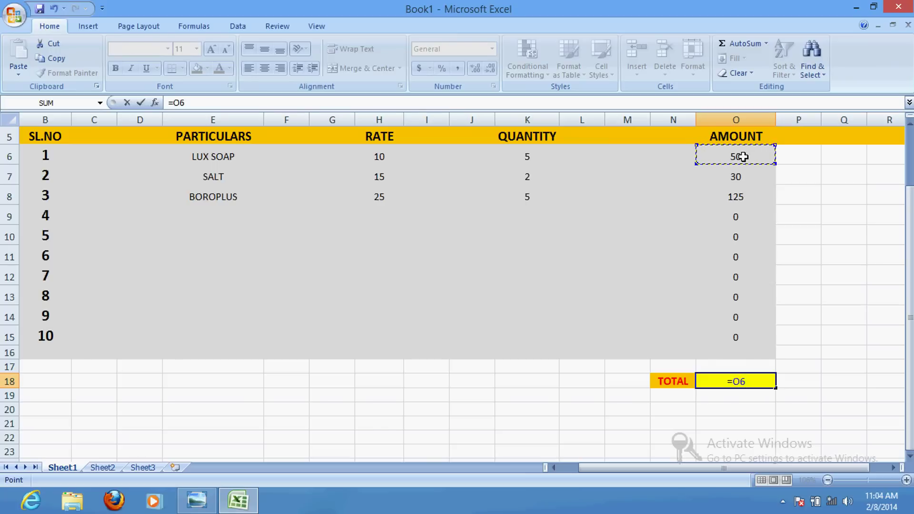
type("+")
left_click(737, 175)
type("+")
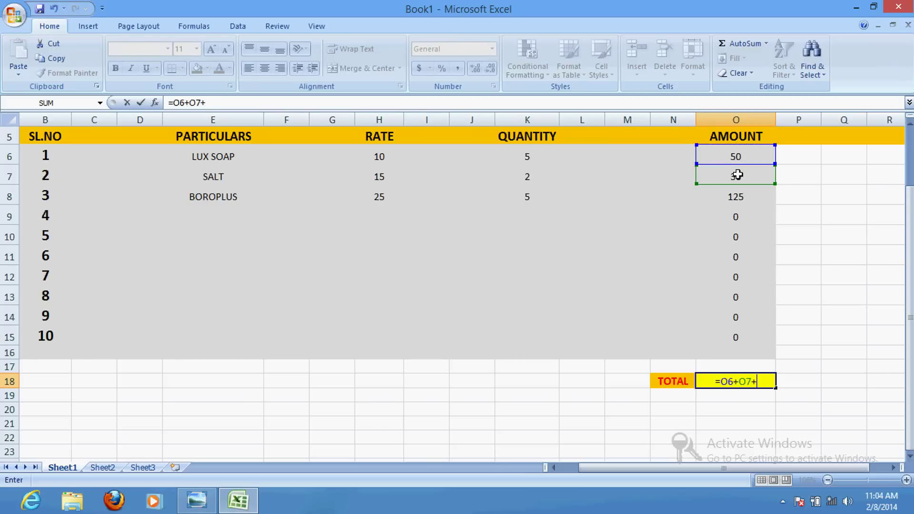
left_click(752, 197)
type("+")
left_click(753, 213)
type("+")
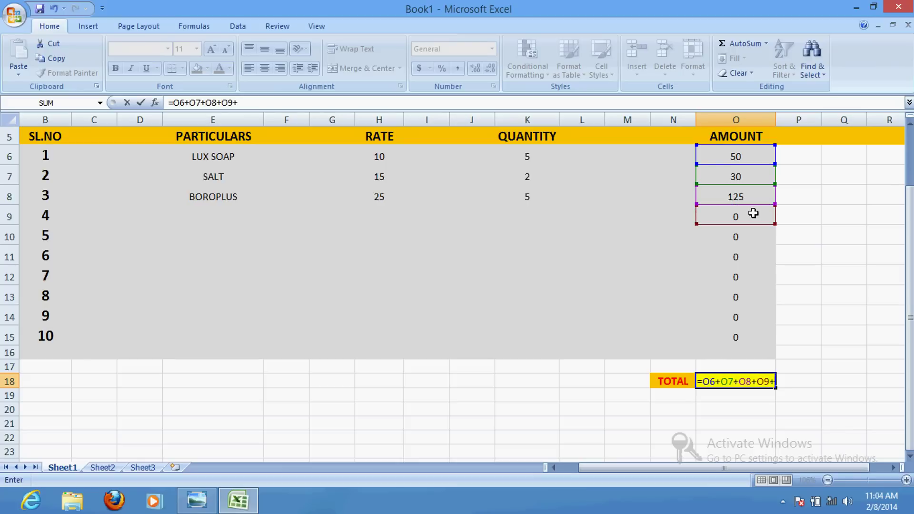
left_click(745, 238)
type("+")
left_click(745, 259)
type("+")
left_click(740, 278)
type("+")
left_click(738, 294)
type("+")
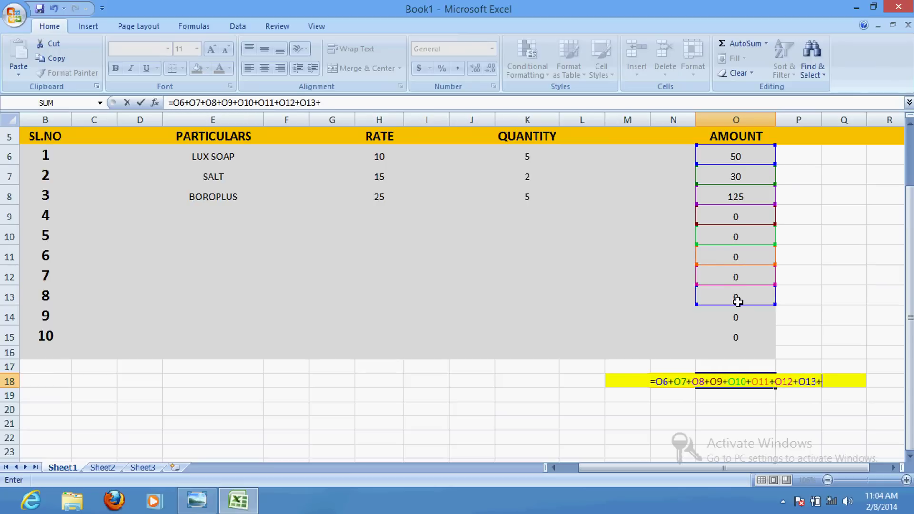
left_click(731, 318)
type("+")
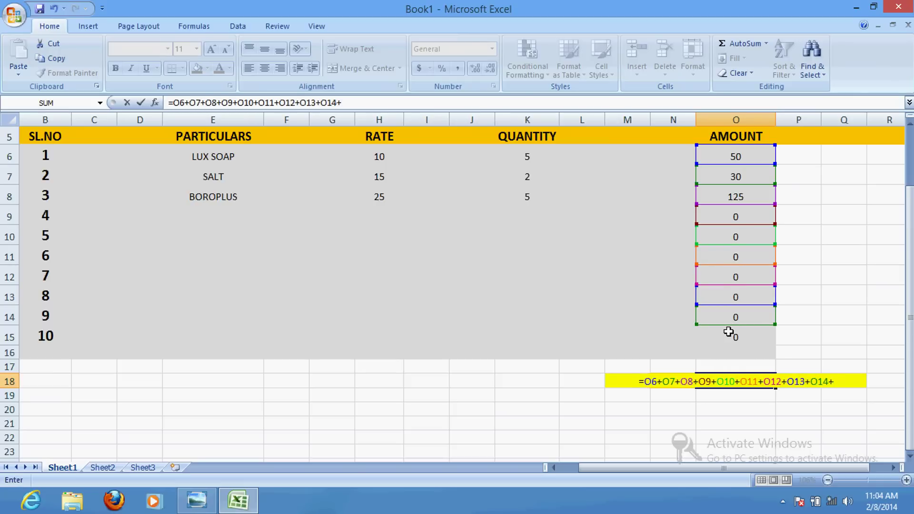
left_click(728, 333)
type("+")
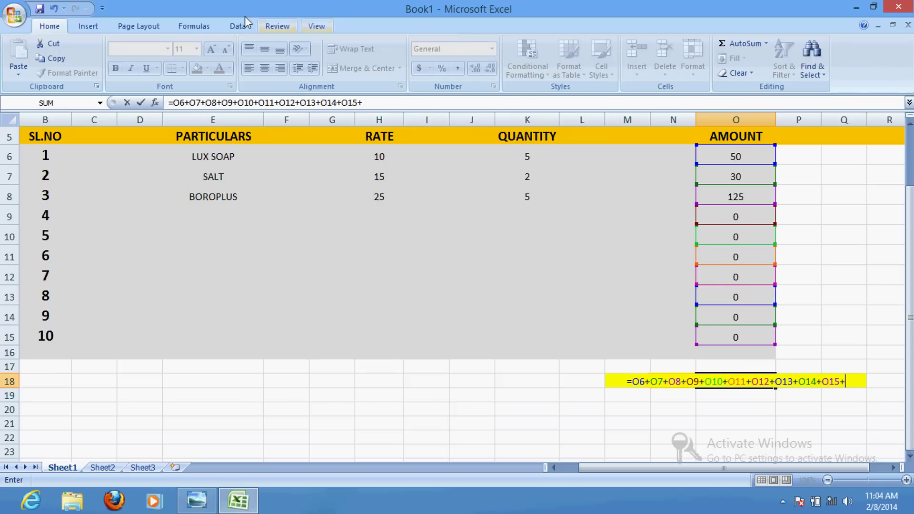
key("Return")
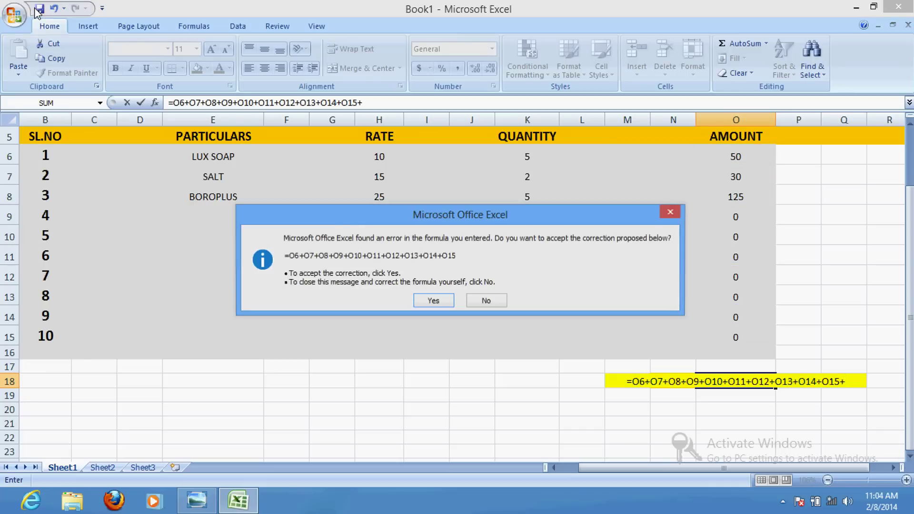
left_click(453, 300)
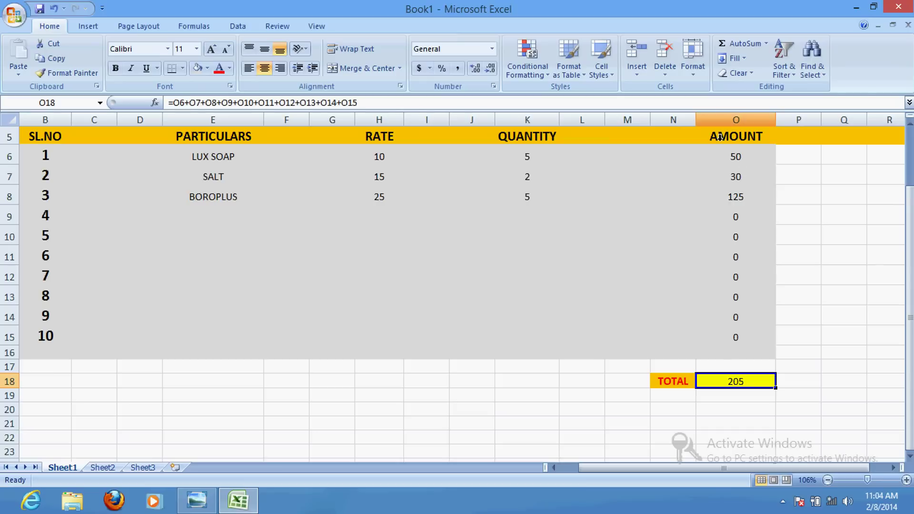
Step: Make the total value in O18 bold and increase its font size to 14
left_click(202, 212)
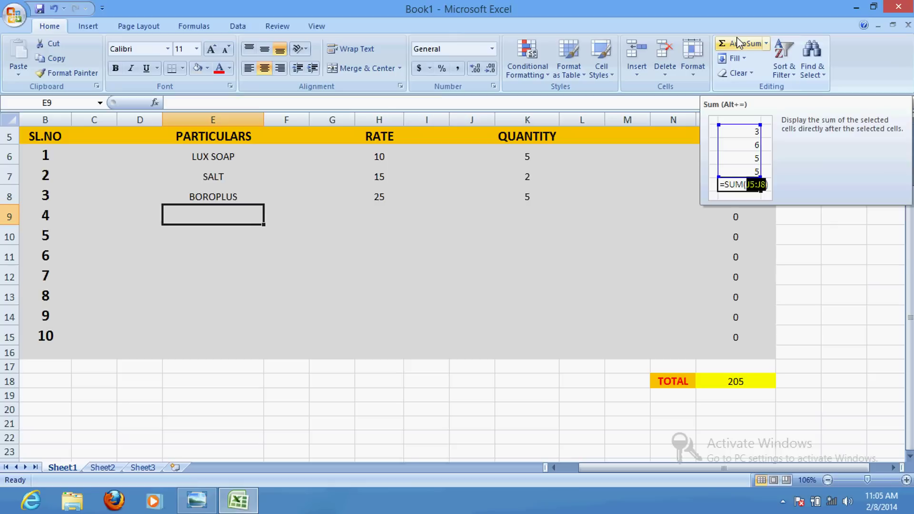
left_click(719, 381)
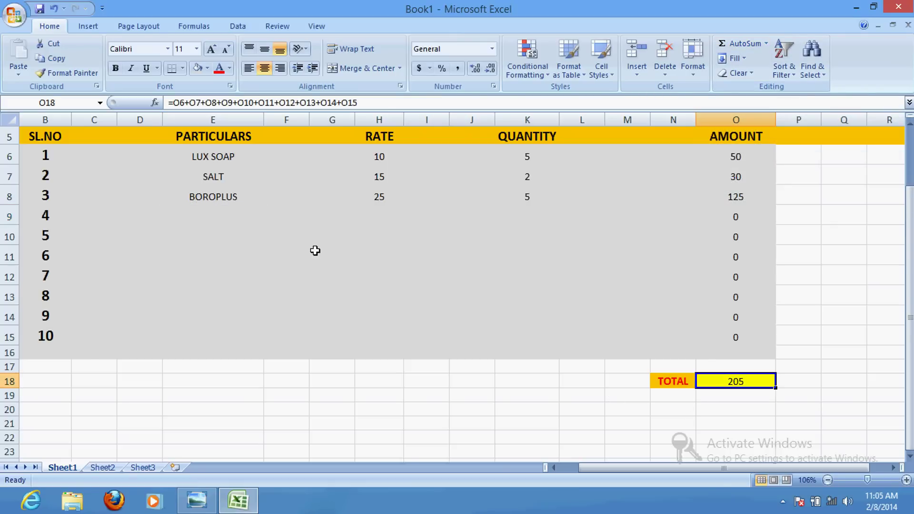
left_click(116, 69)
left_click(800, 381)
left_click(757, 383)
left_click(211, 48)
left_click(211, 48)
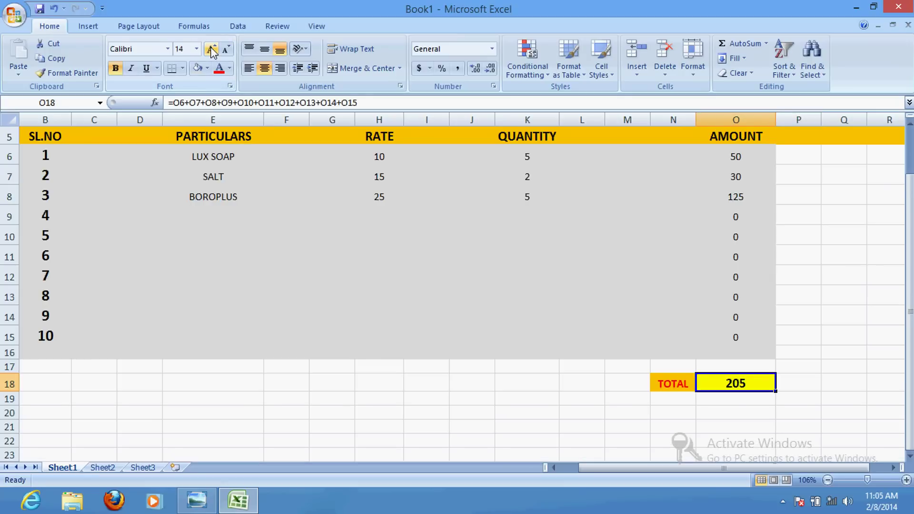
Step: Enter the fourth item in row 9: RICE under PARTICULARS, rate 45 and quantity 10
left_click(753, 217)
left_click(753, 155)
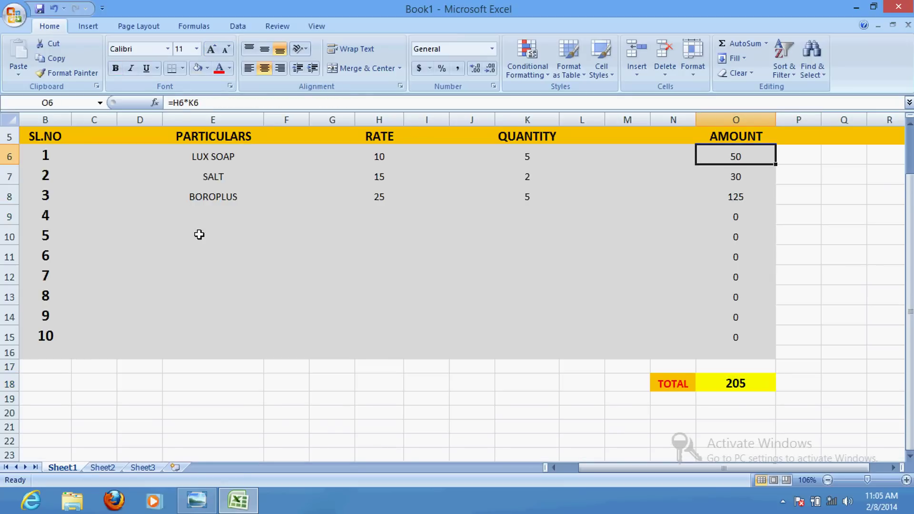
left_click(203, 214)
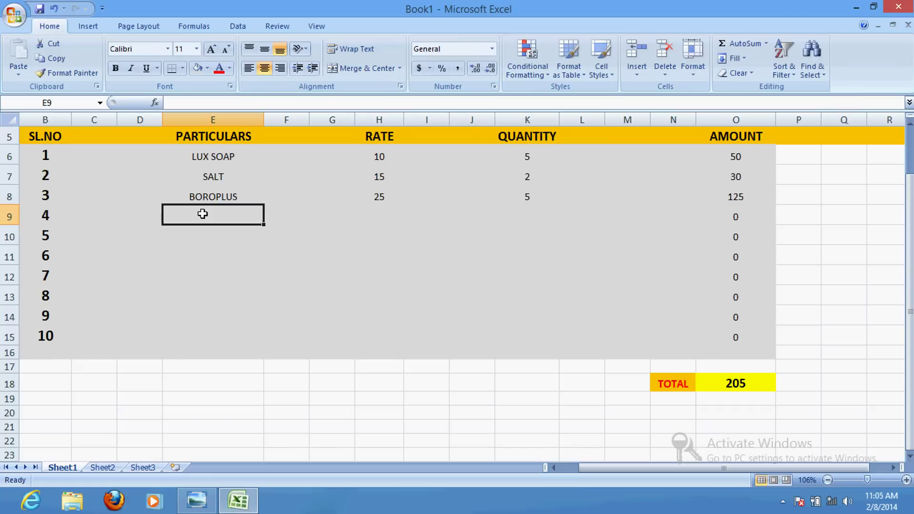
type("RICE")
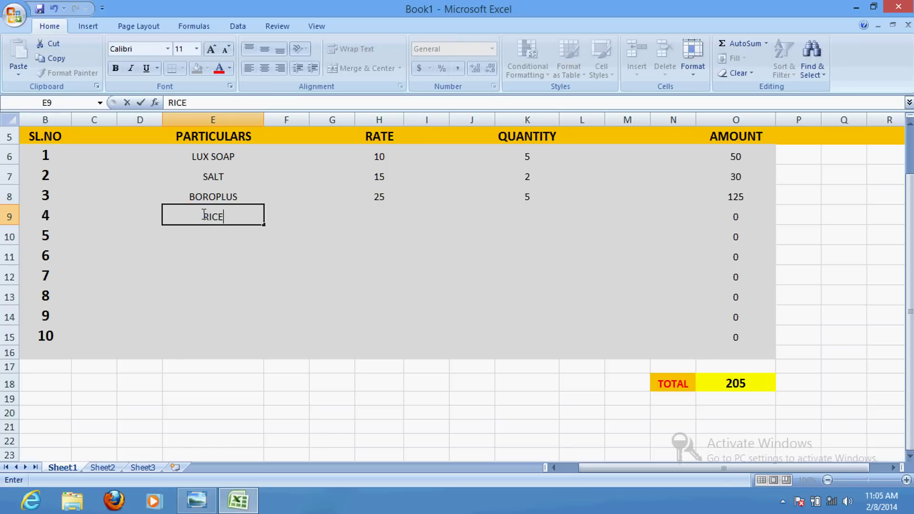
left_click(379, 213)
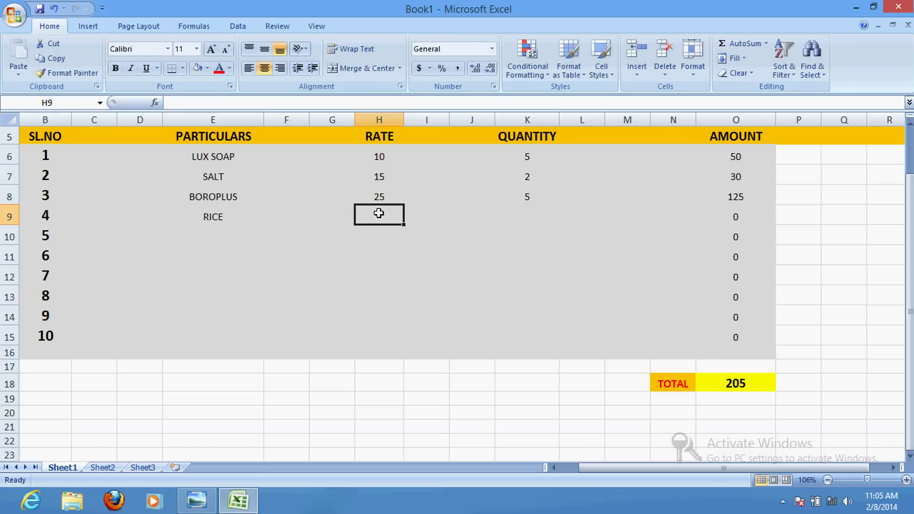
type("45")
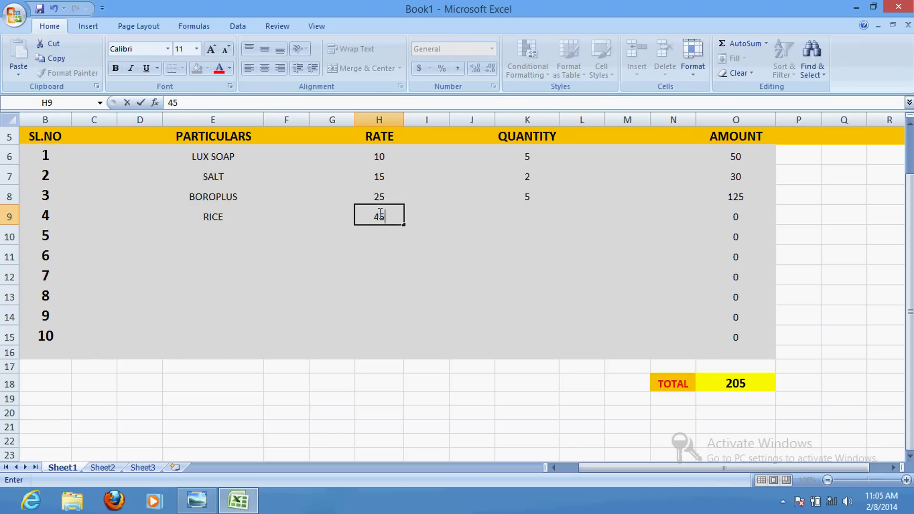
left_click(526, 213)
type("10")
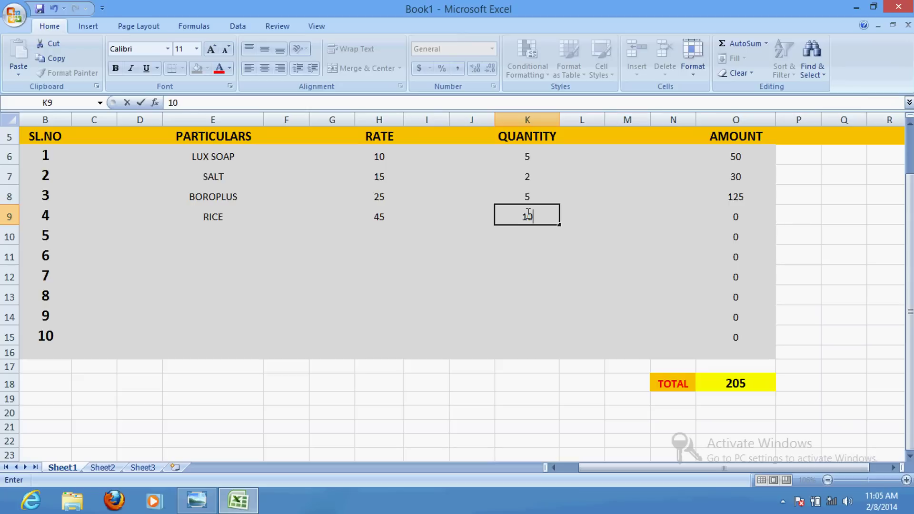
left_click(860, 217)
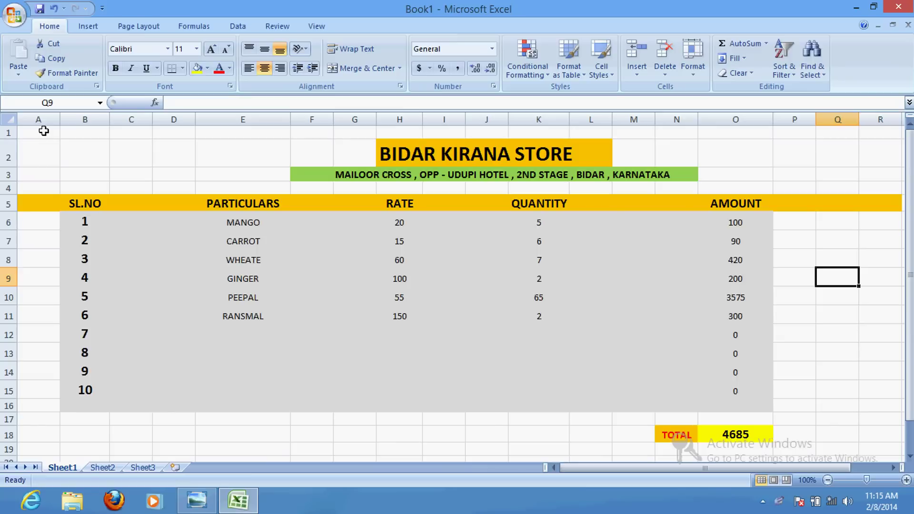
Step: Check the billing sheet in Print Preview and return to the worksheet
left_click(10, 18)
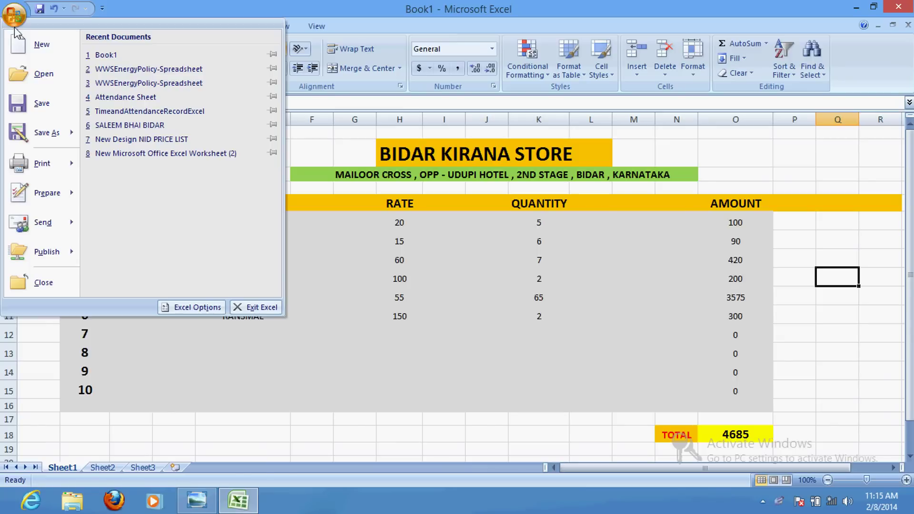
mouse_move(75, 166)
left_click(131, 142)
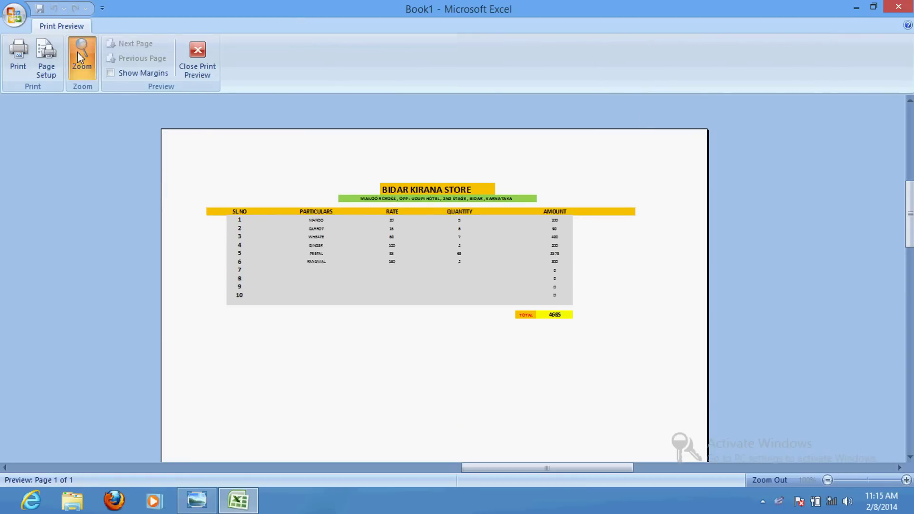
left_click(197, 56)
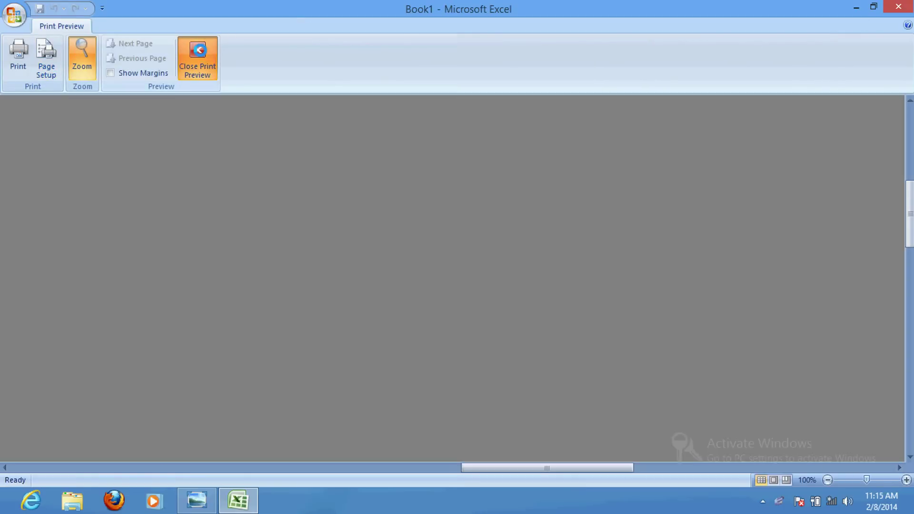
Step: Clear all item names, rates, quantities and amounts in the range E6:O16
left_click_drag(157, 224, 733, 401)
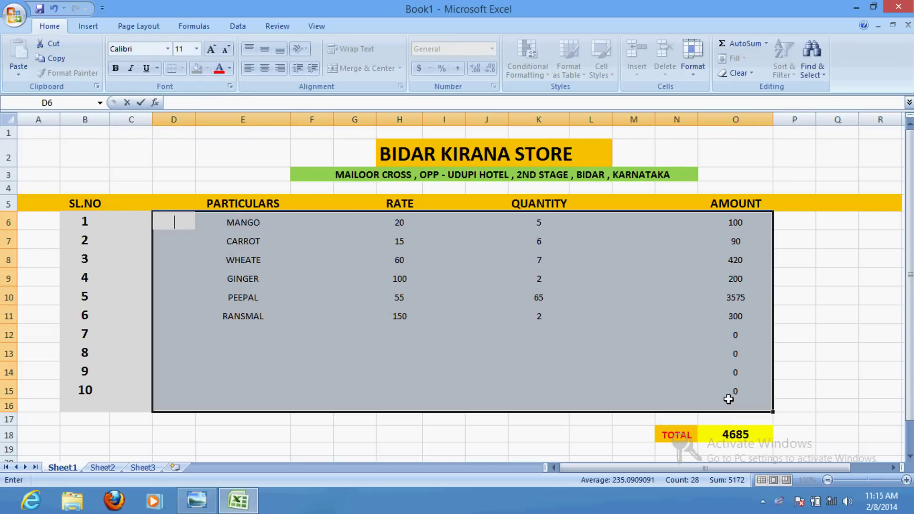
left_click(669, 376)
left_click(220, 220)
left_click_drag(220, 221, 736, 408)
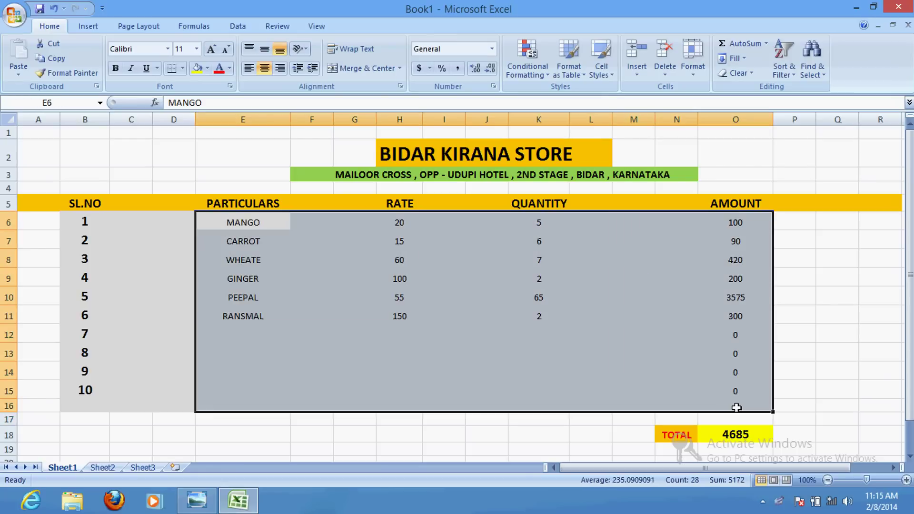
key("Delete")
left_click(650, 374)
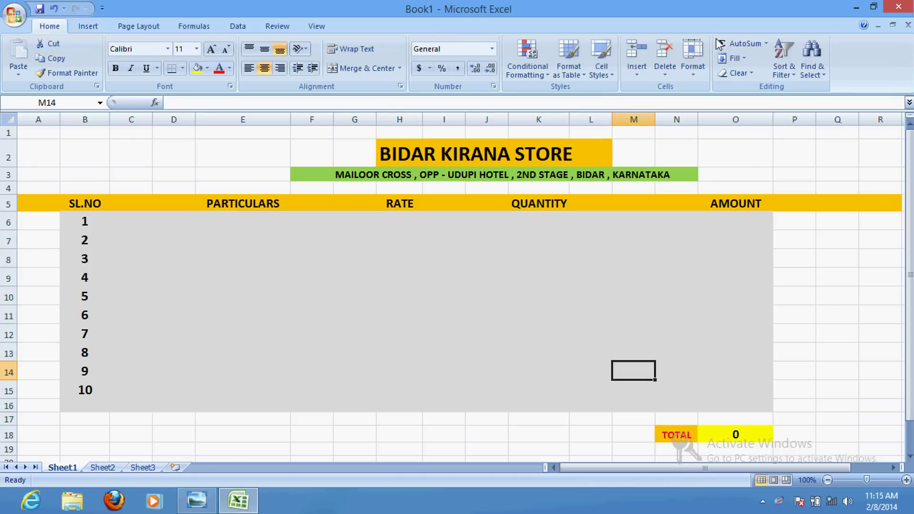
left_click(856, 7)
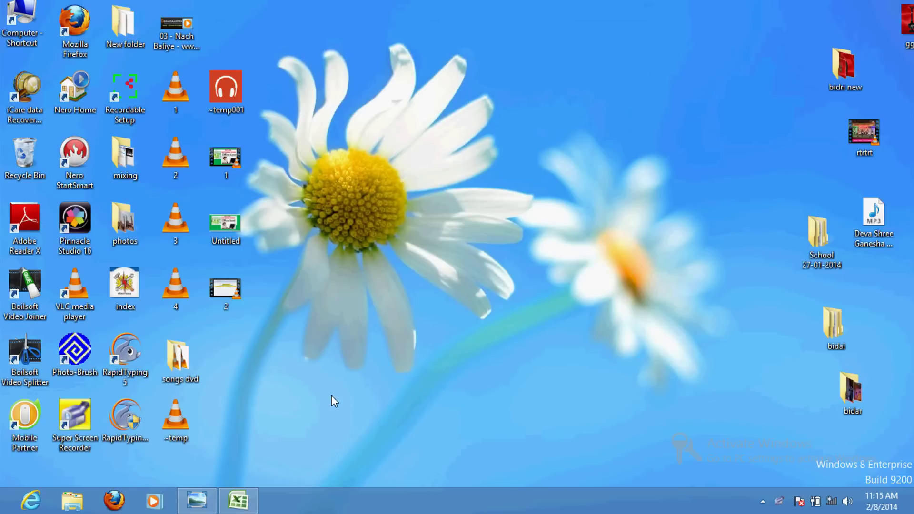
left_click(240, 504)
left_click(242, 504)
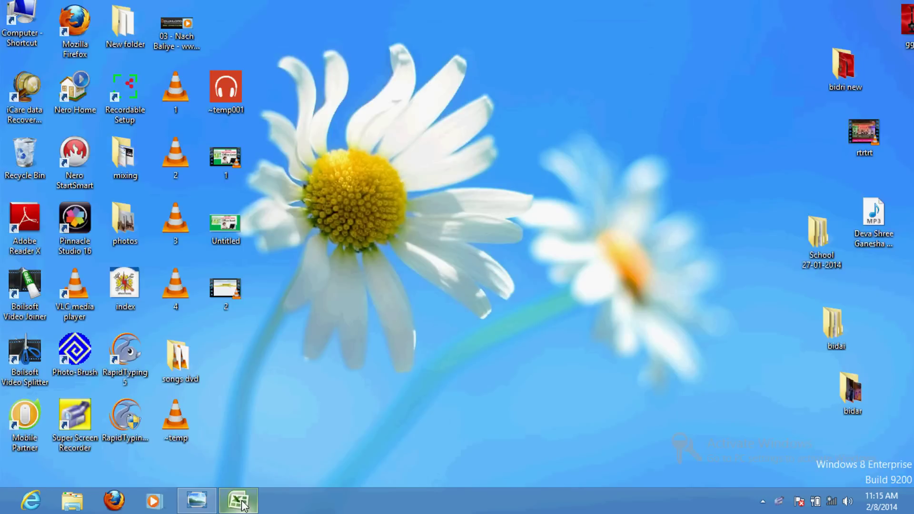